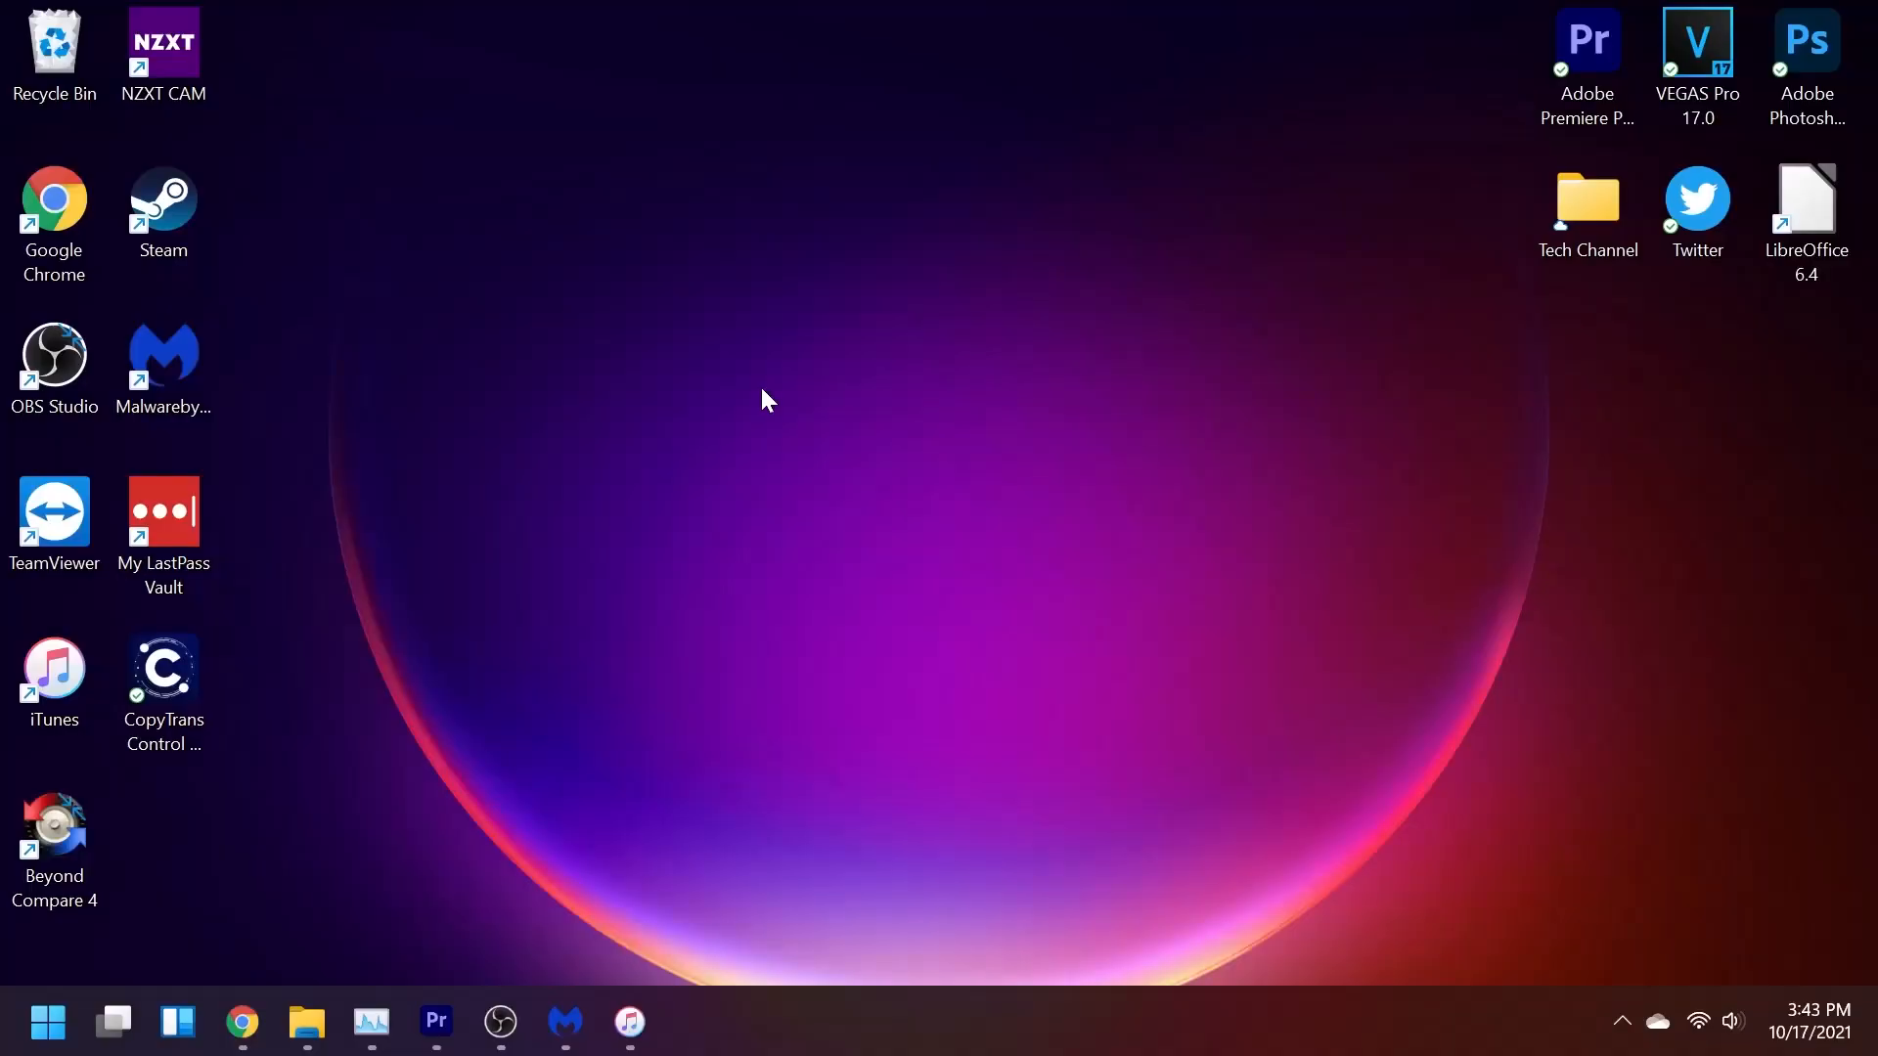
# Open the Clipboard page in the System settings.
pyautogui.click(39, 1028)
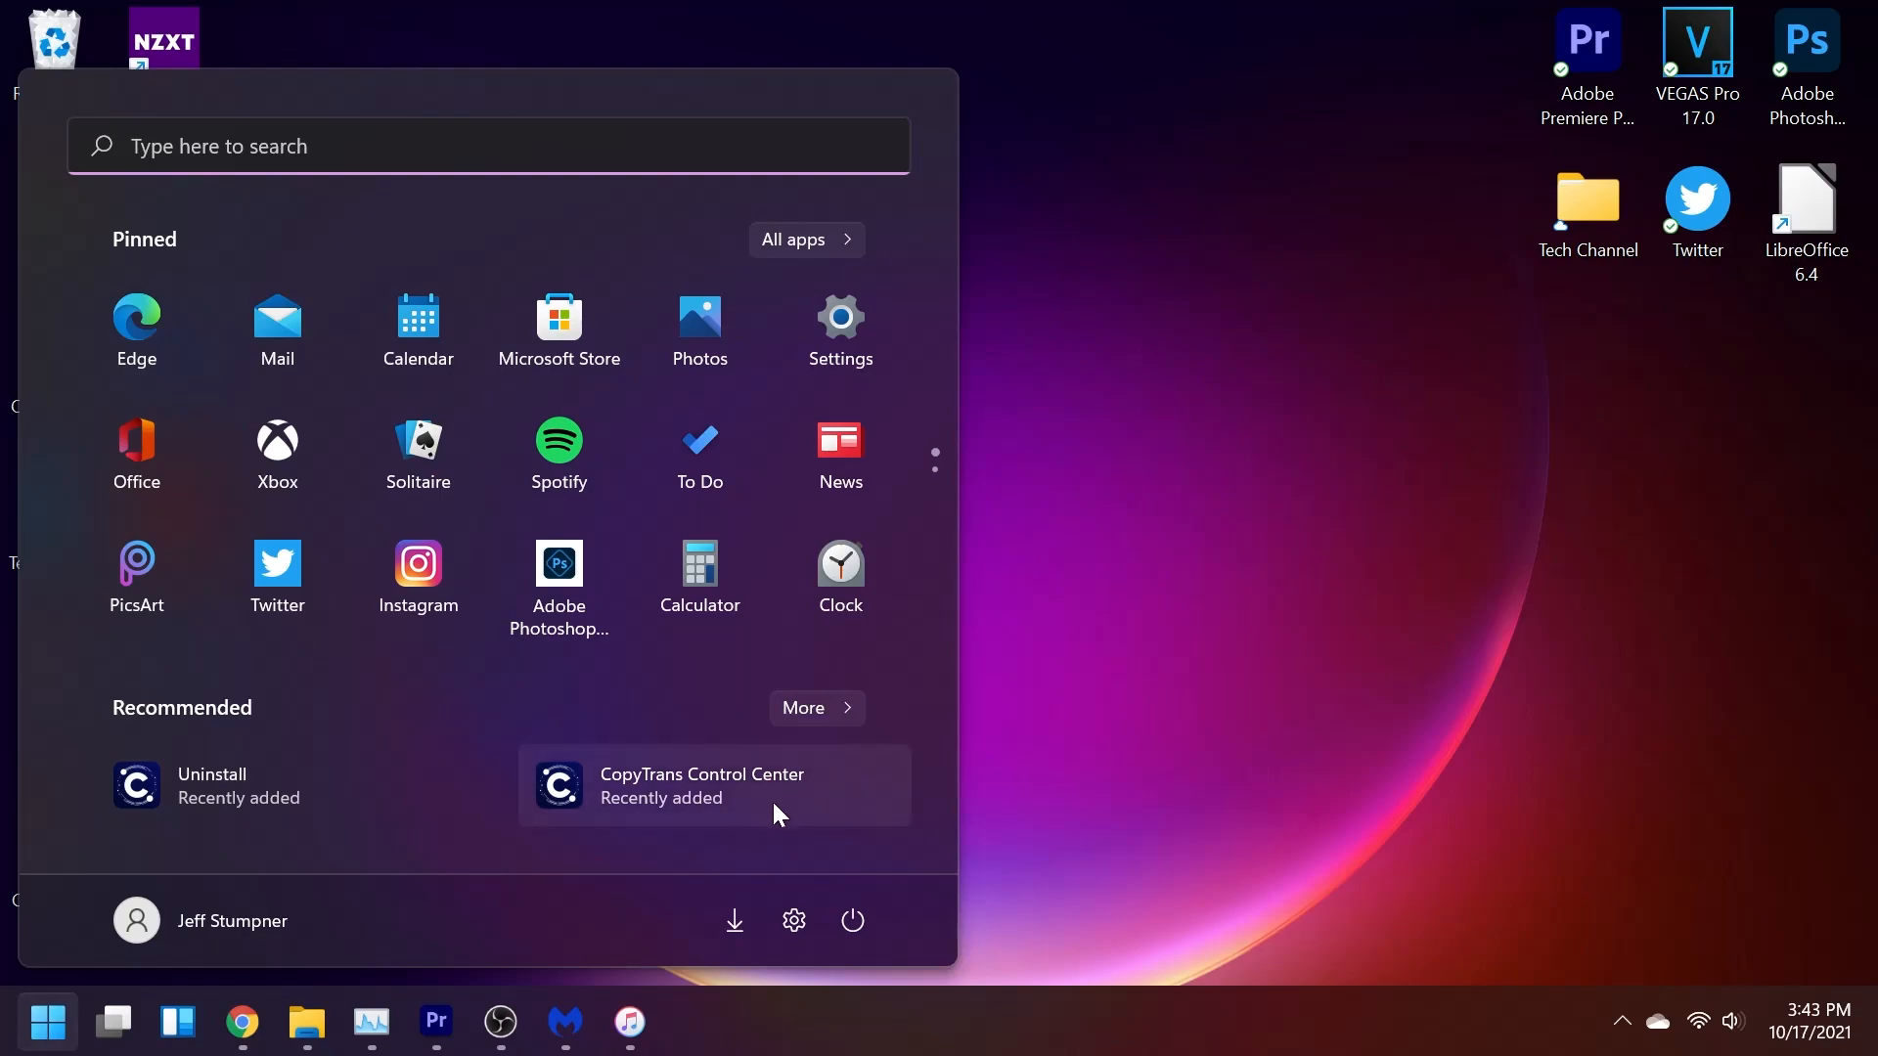
pyautogui.click(780, 923)
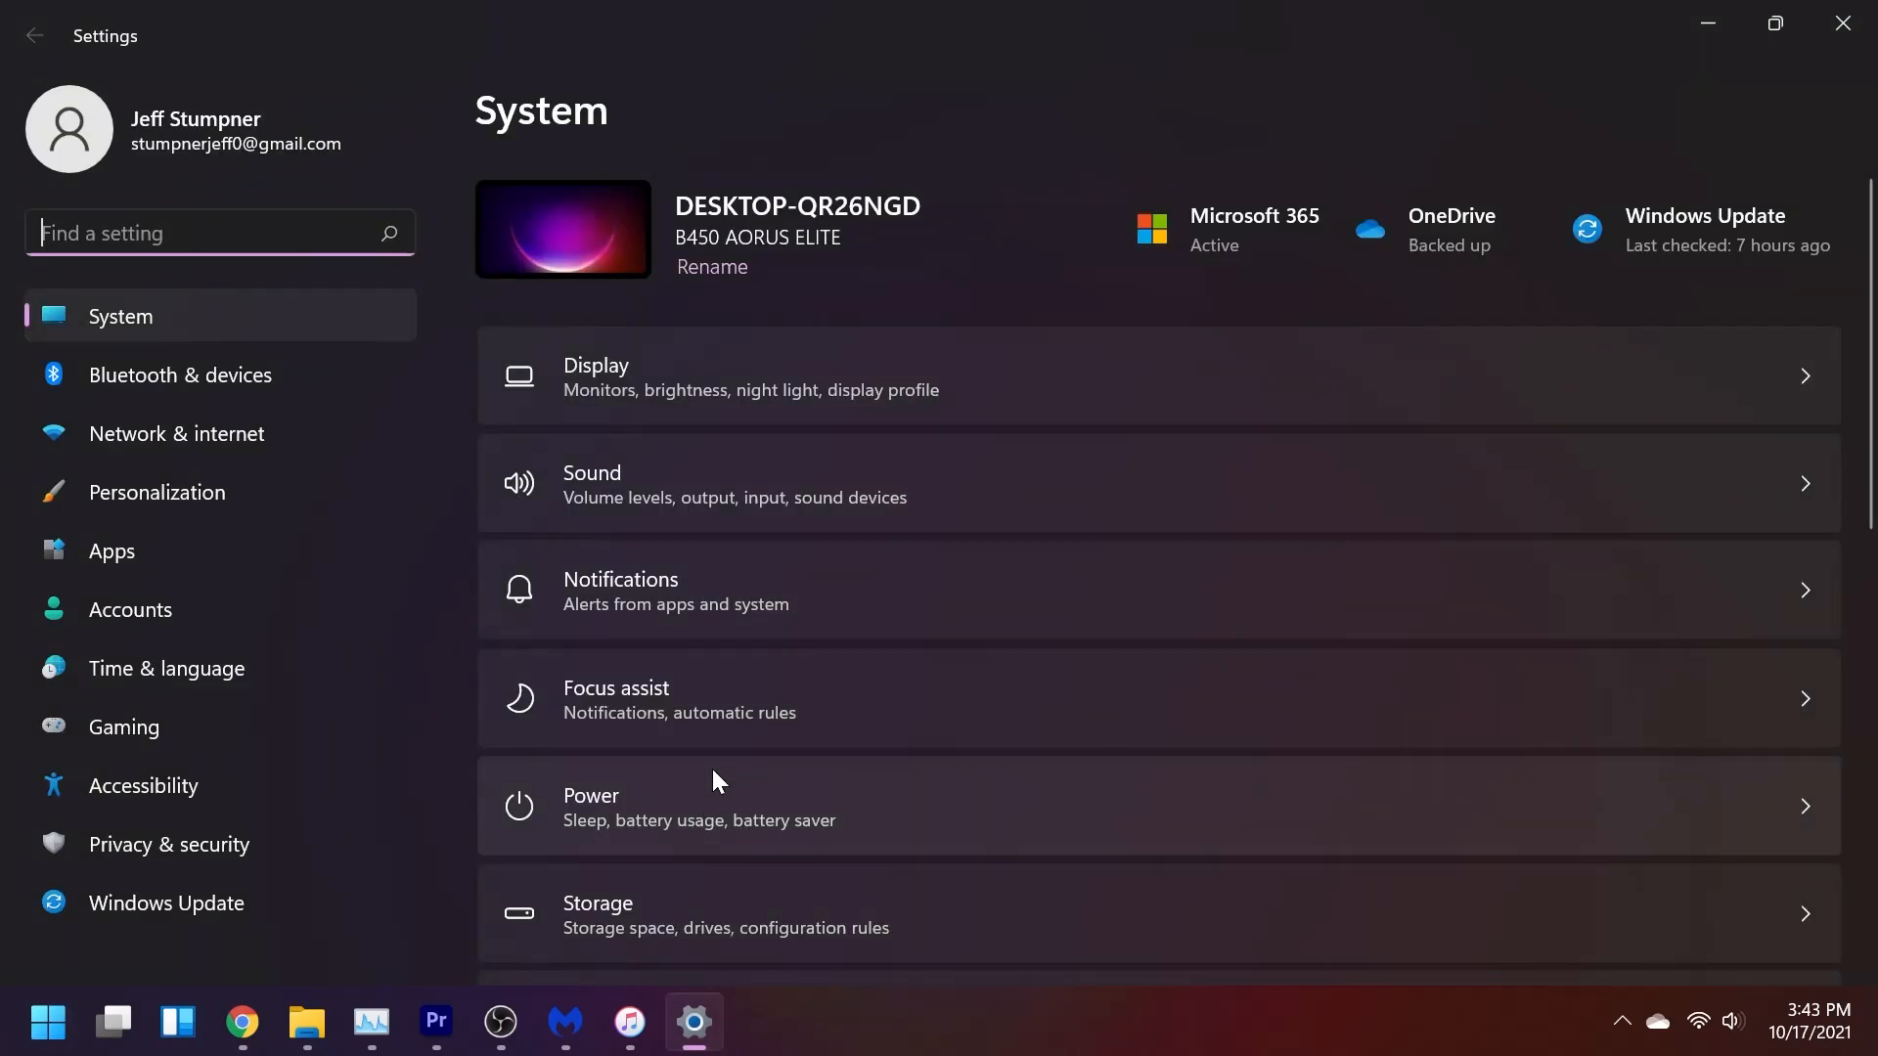
pyautogui.scroll(-3, 726, 637)
pyautogui.scroll(-6, 729, 633)
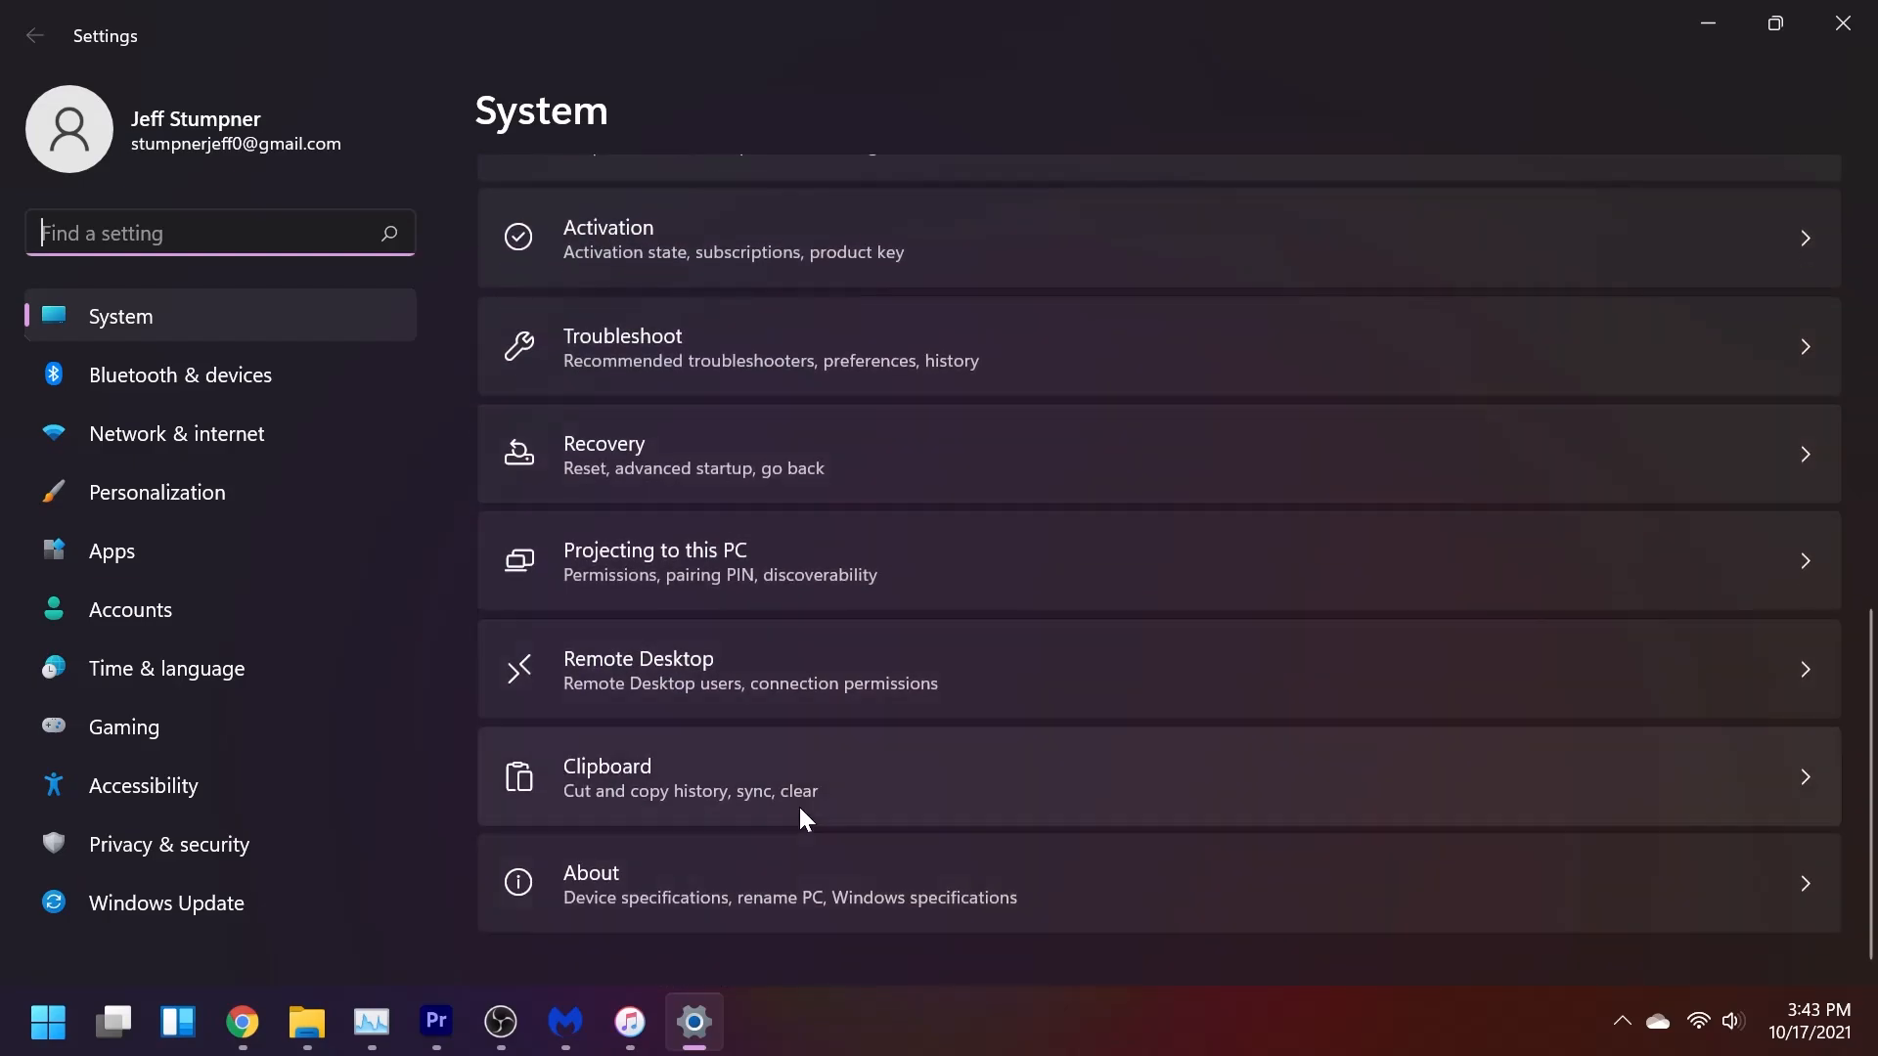
pyautogui.click(757, 779)
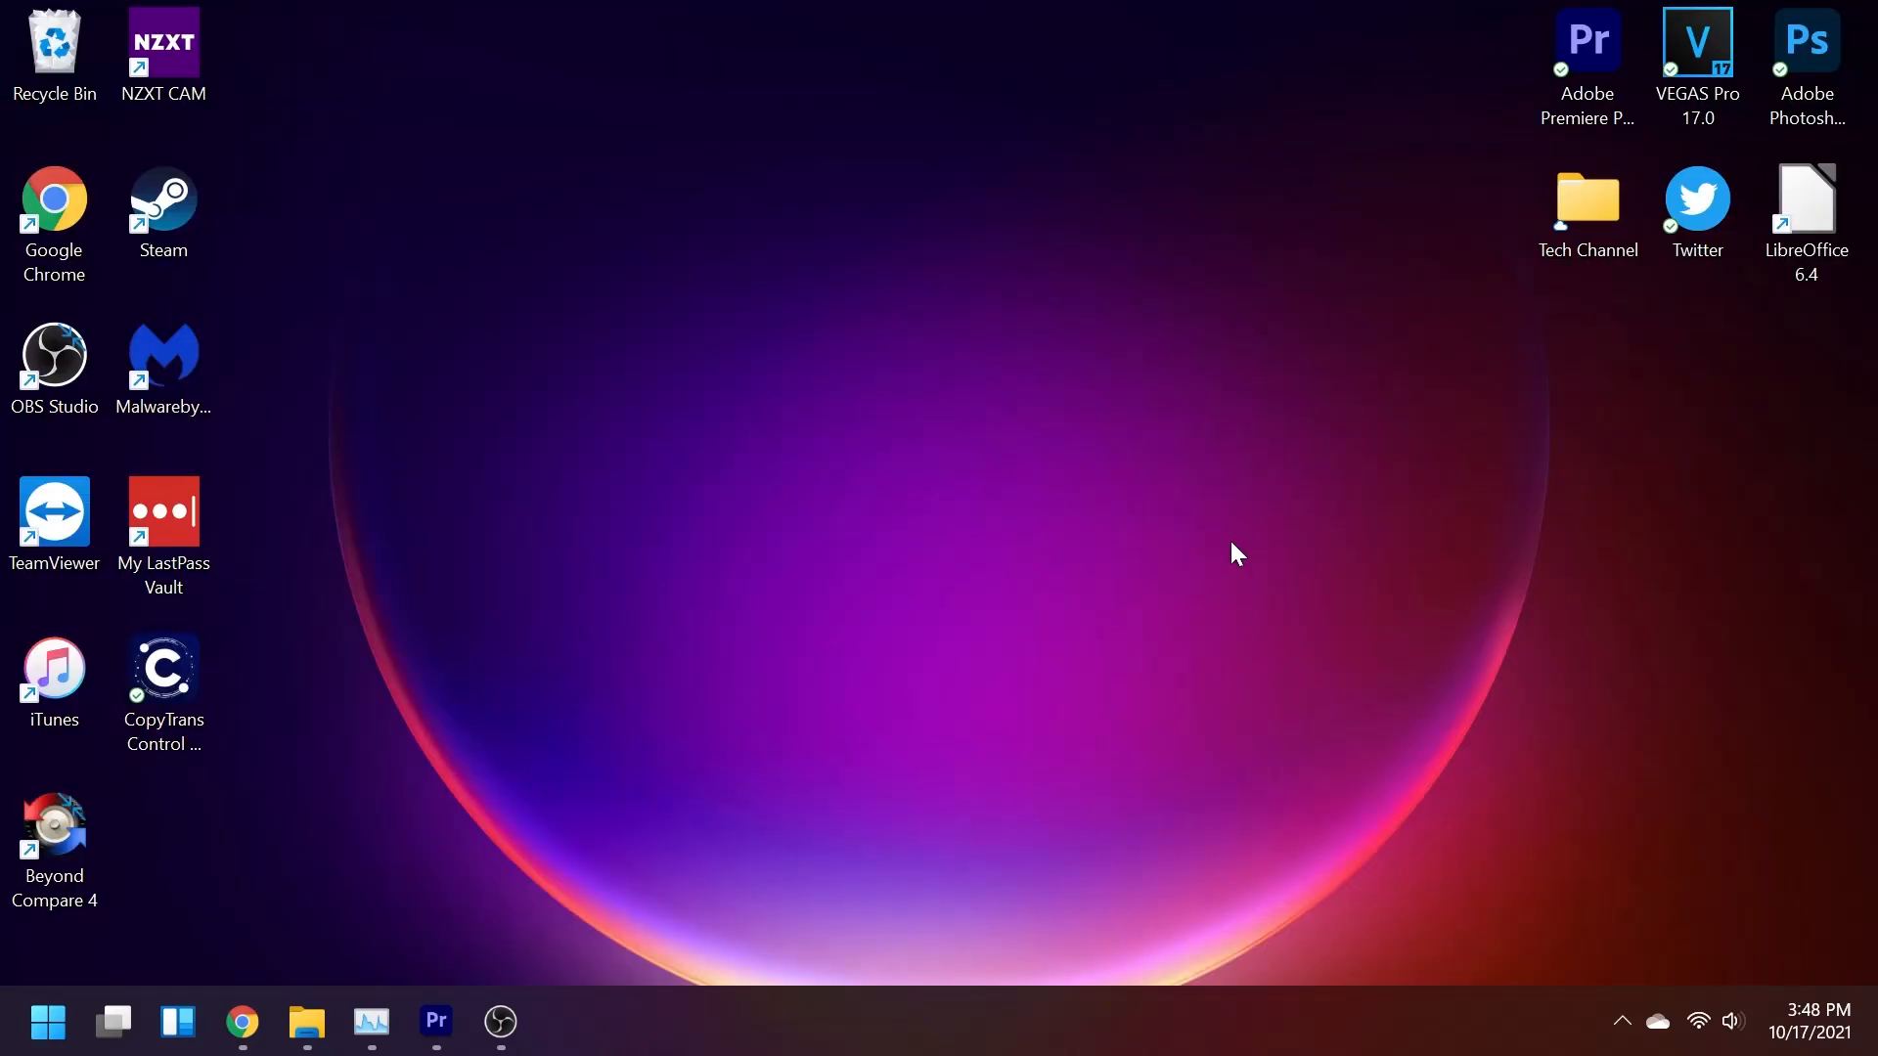
# Open the clipboard history, unpin the DOWN and GO entries, and clear all stored items.
pyautogui.press('super+v')
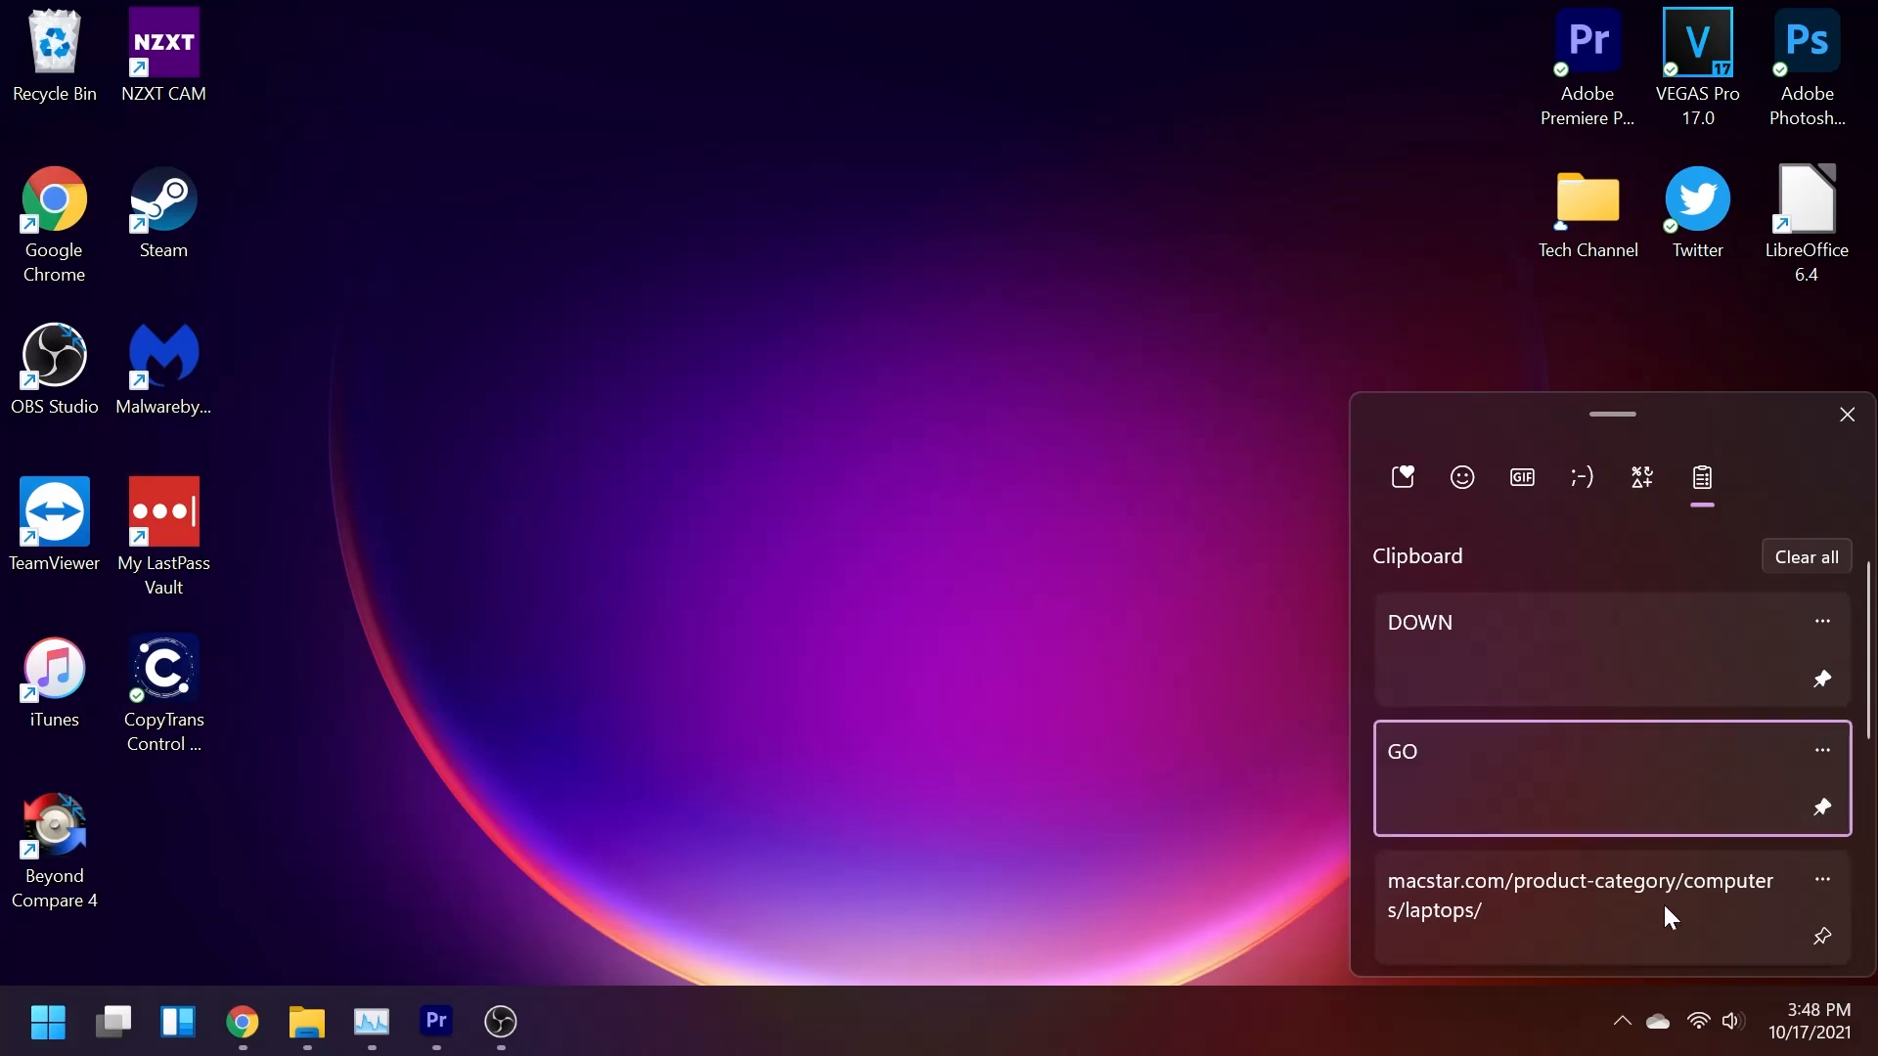
pyautogui.click(1804, 554)
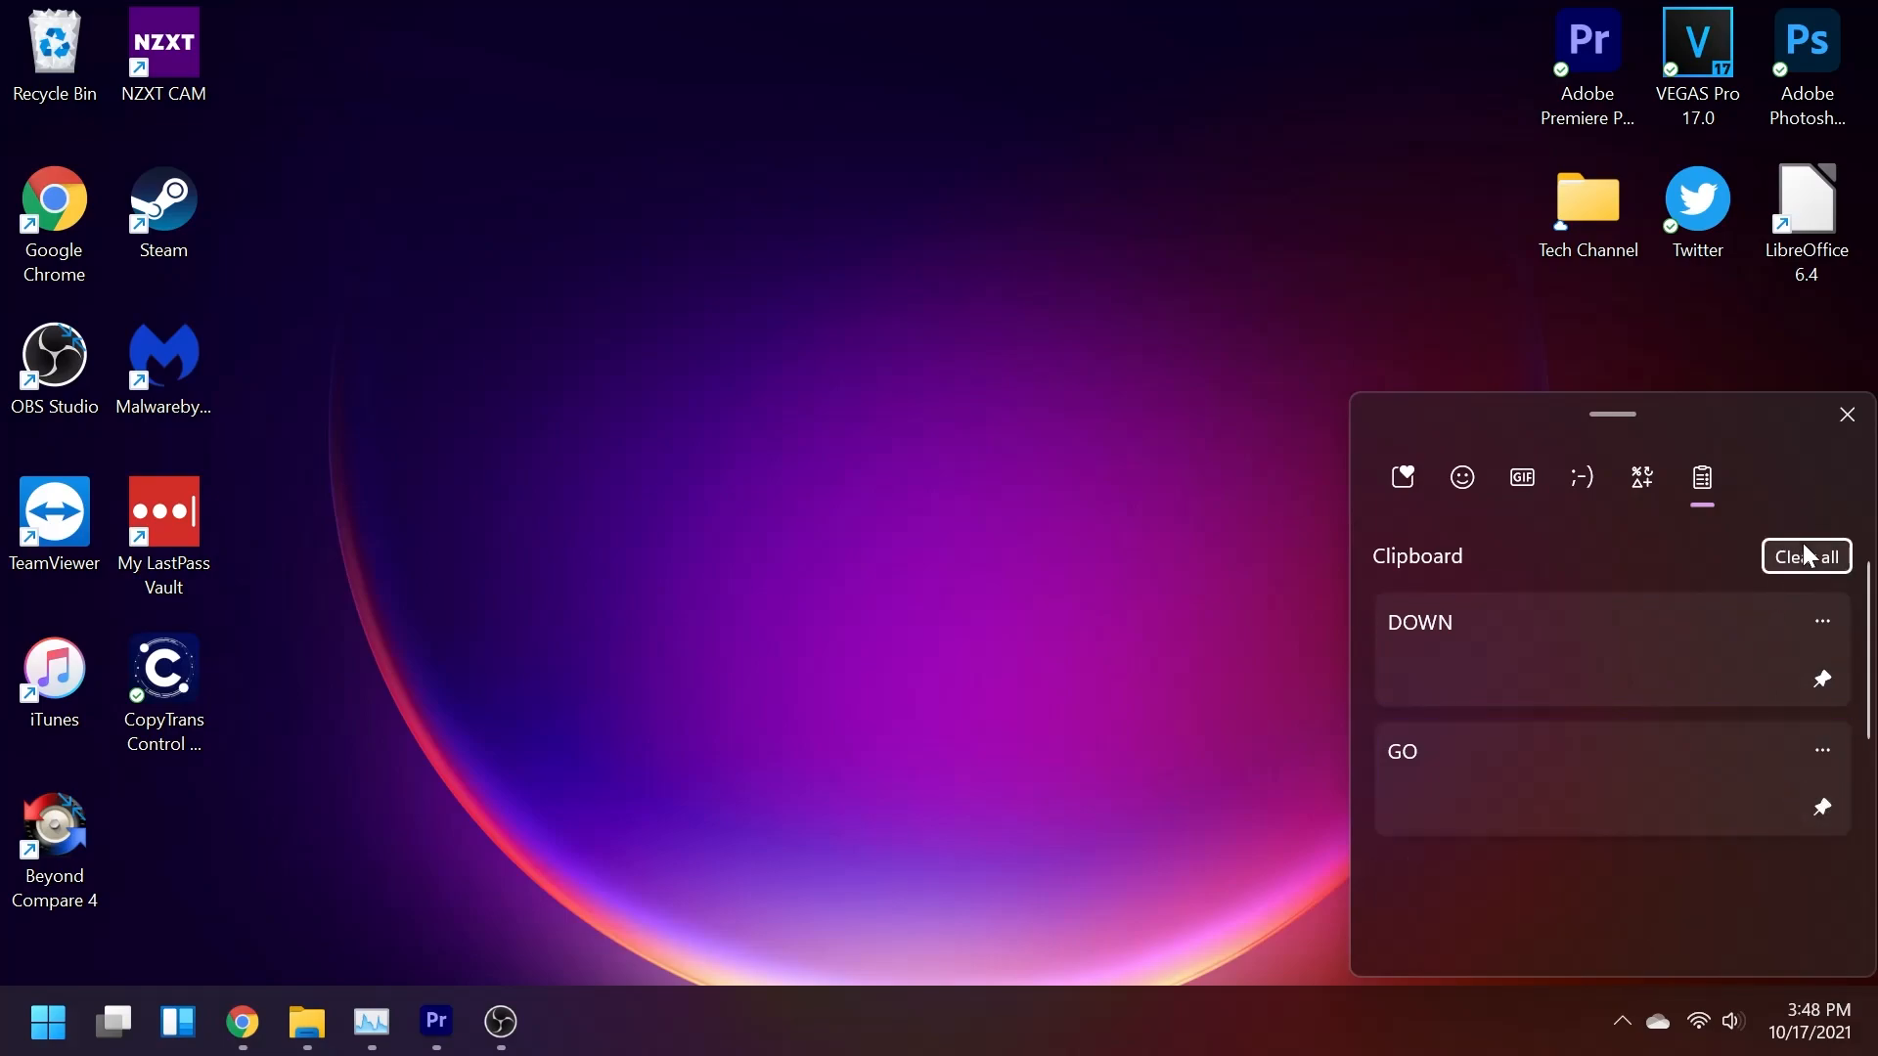
pyautogui.click(1819, 680)
pyautogui.click(1822, 808)
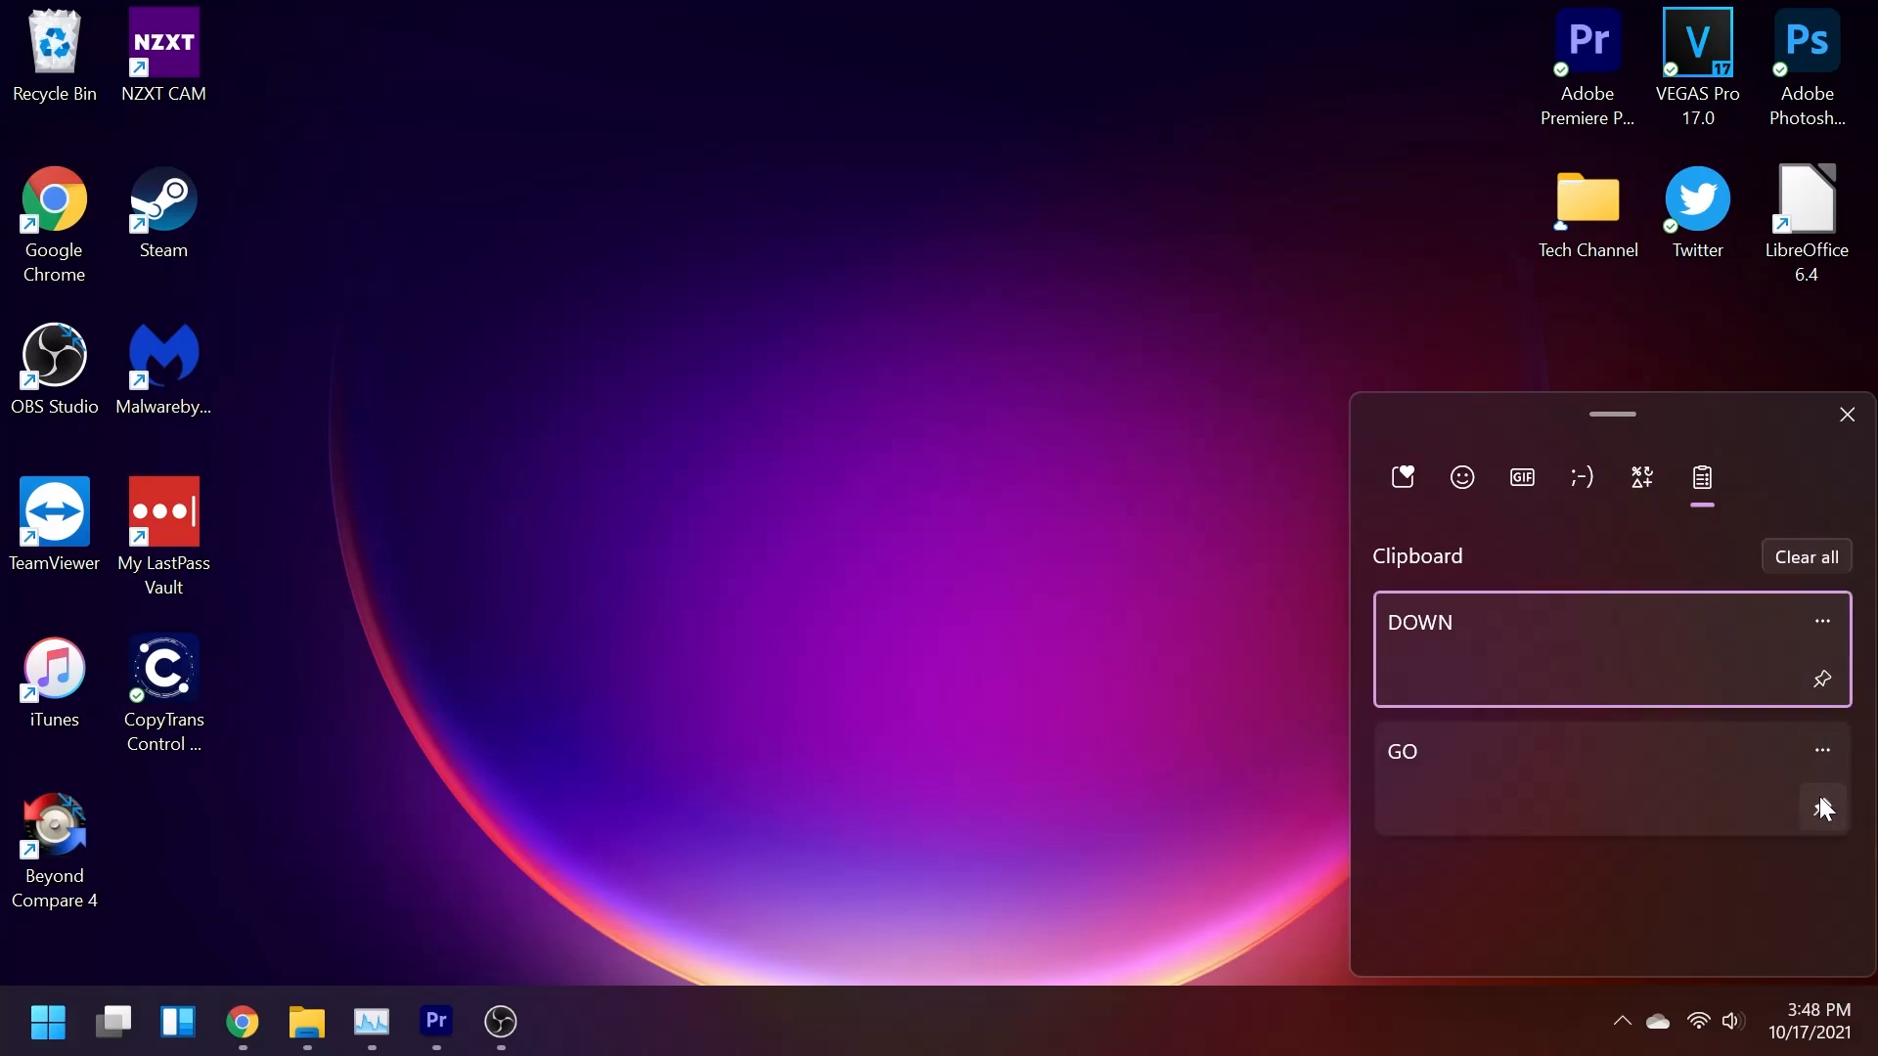
pyautogui.click(1811, 554)
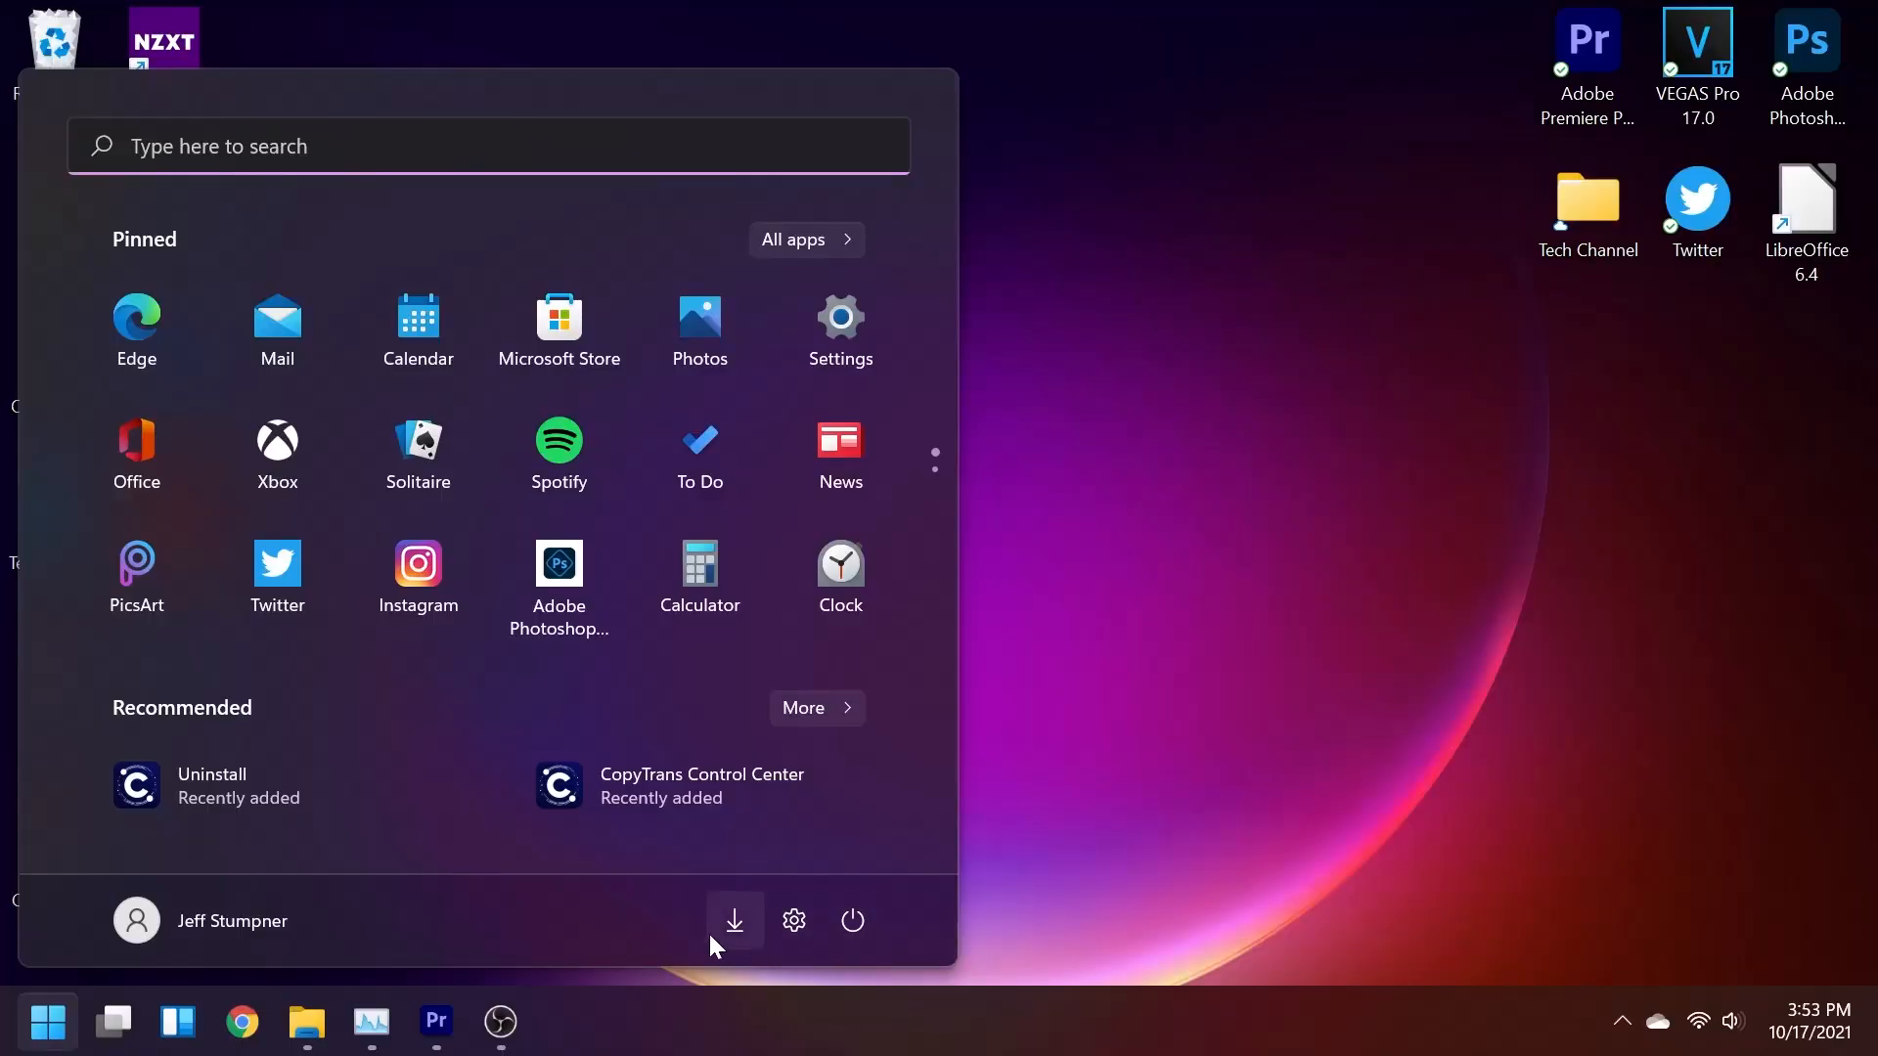
# Open the Start options in the Personalization settings.
pyautogui.click(794, 921)
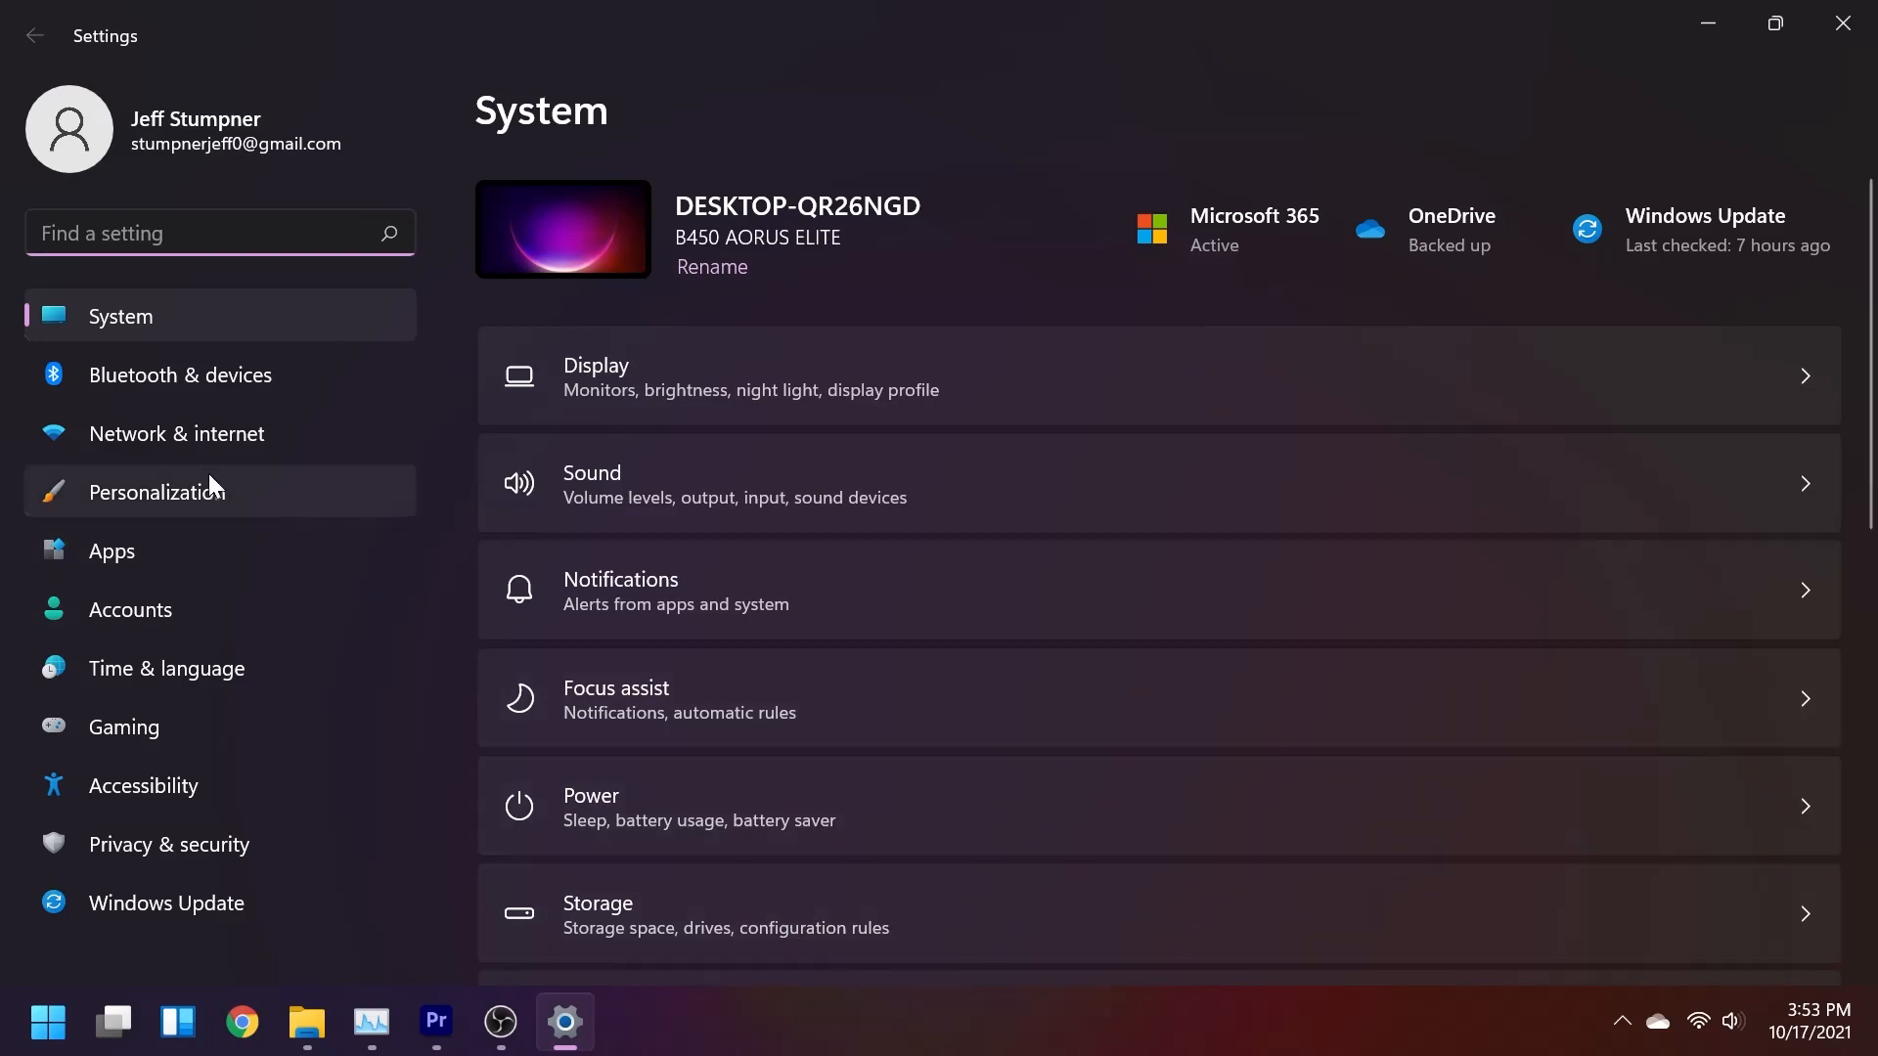
pyautogui.click(202, 473)
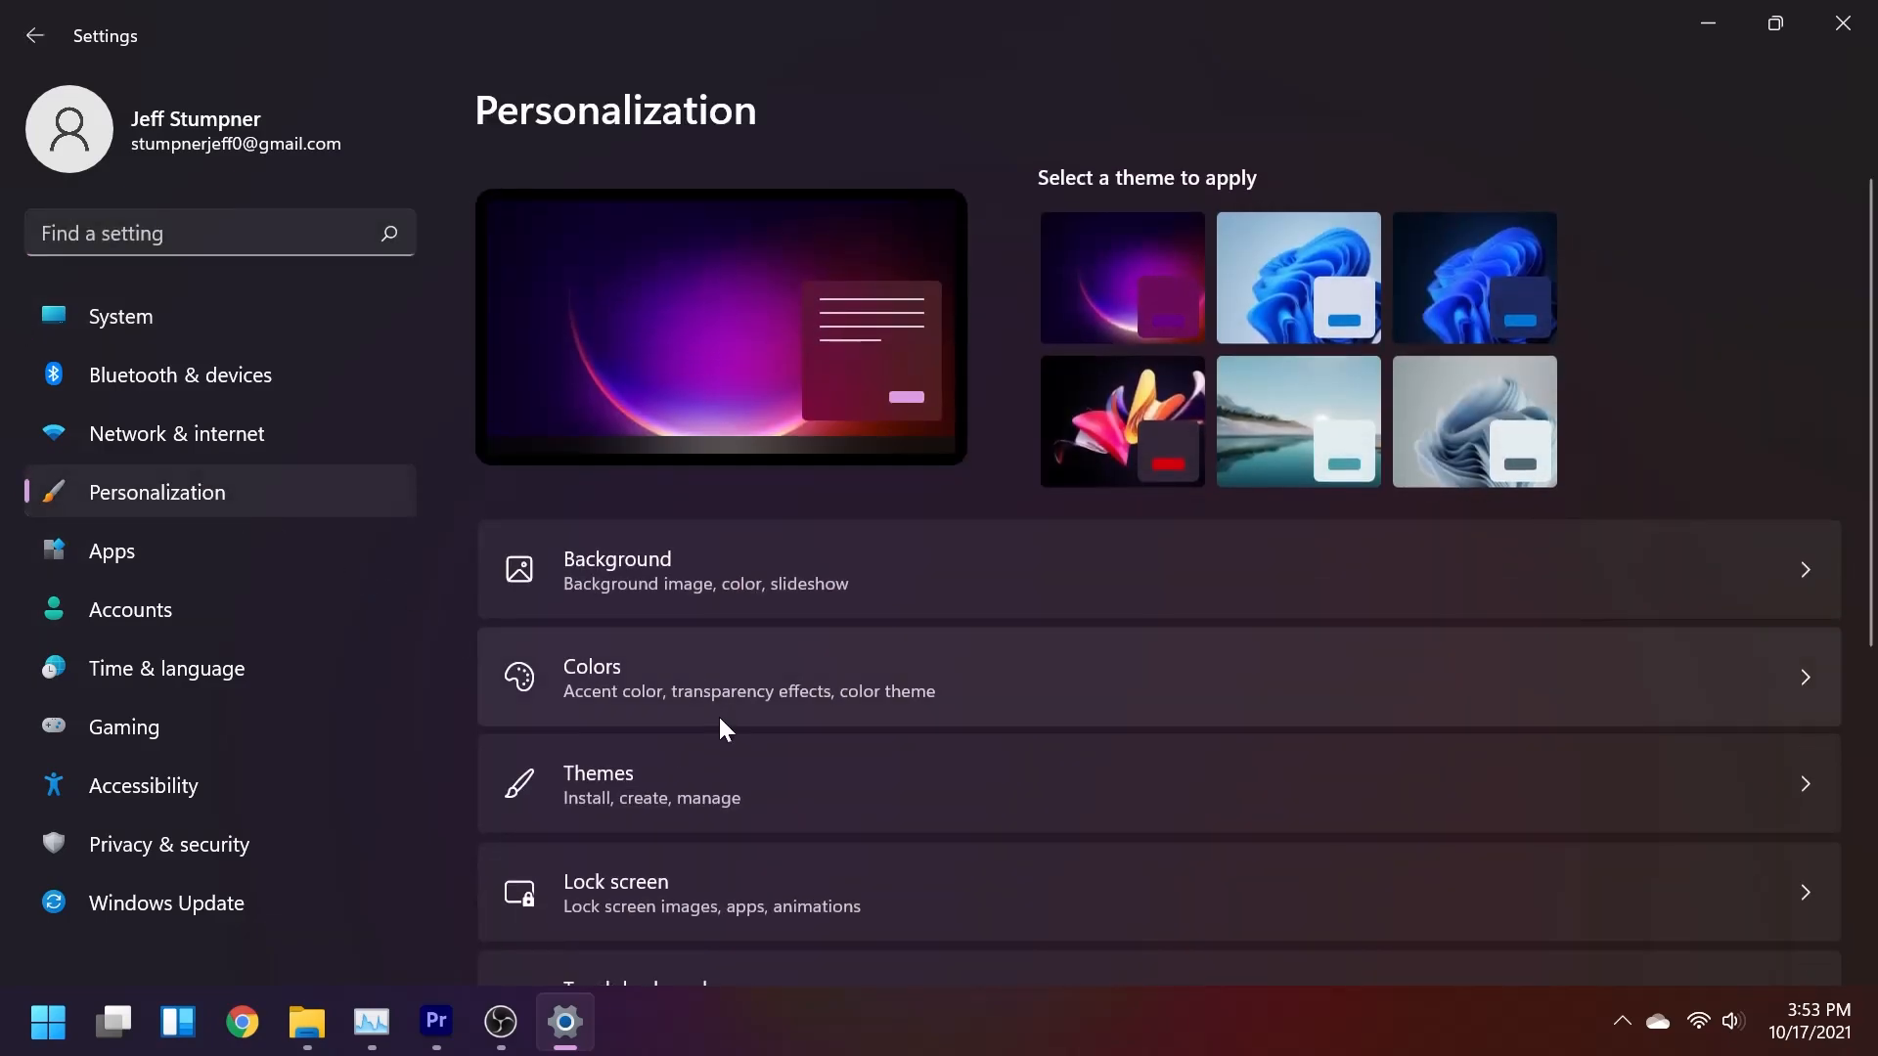
pyautogui.scroll(-5, 724, 724)
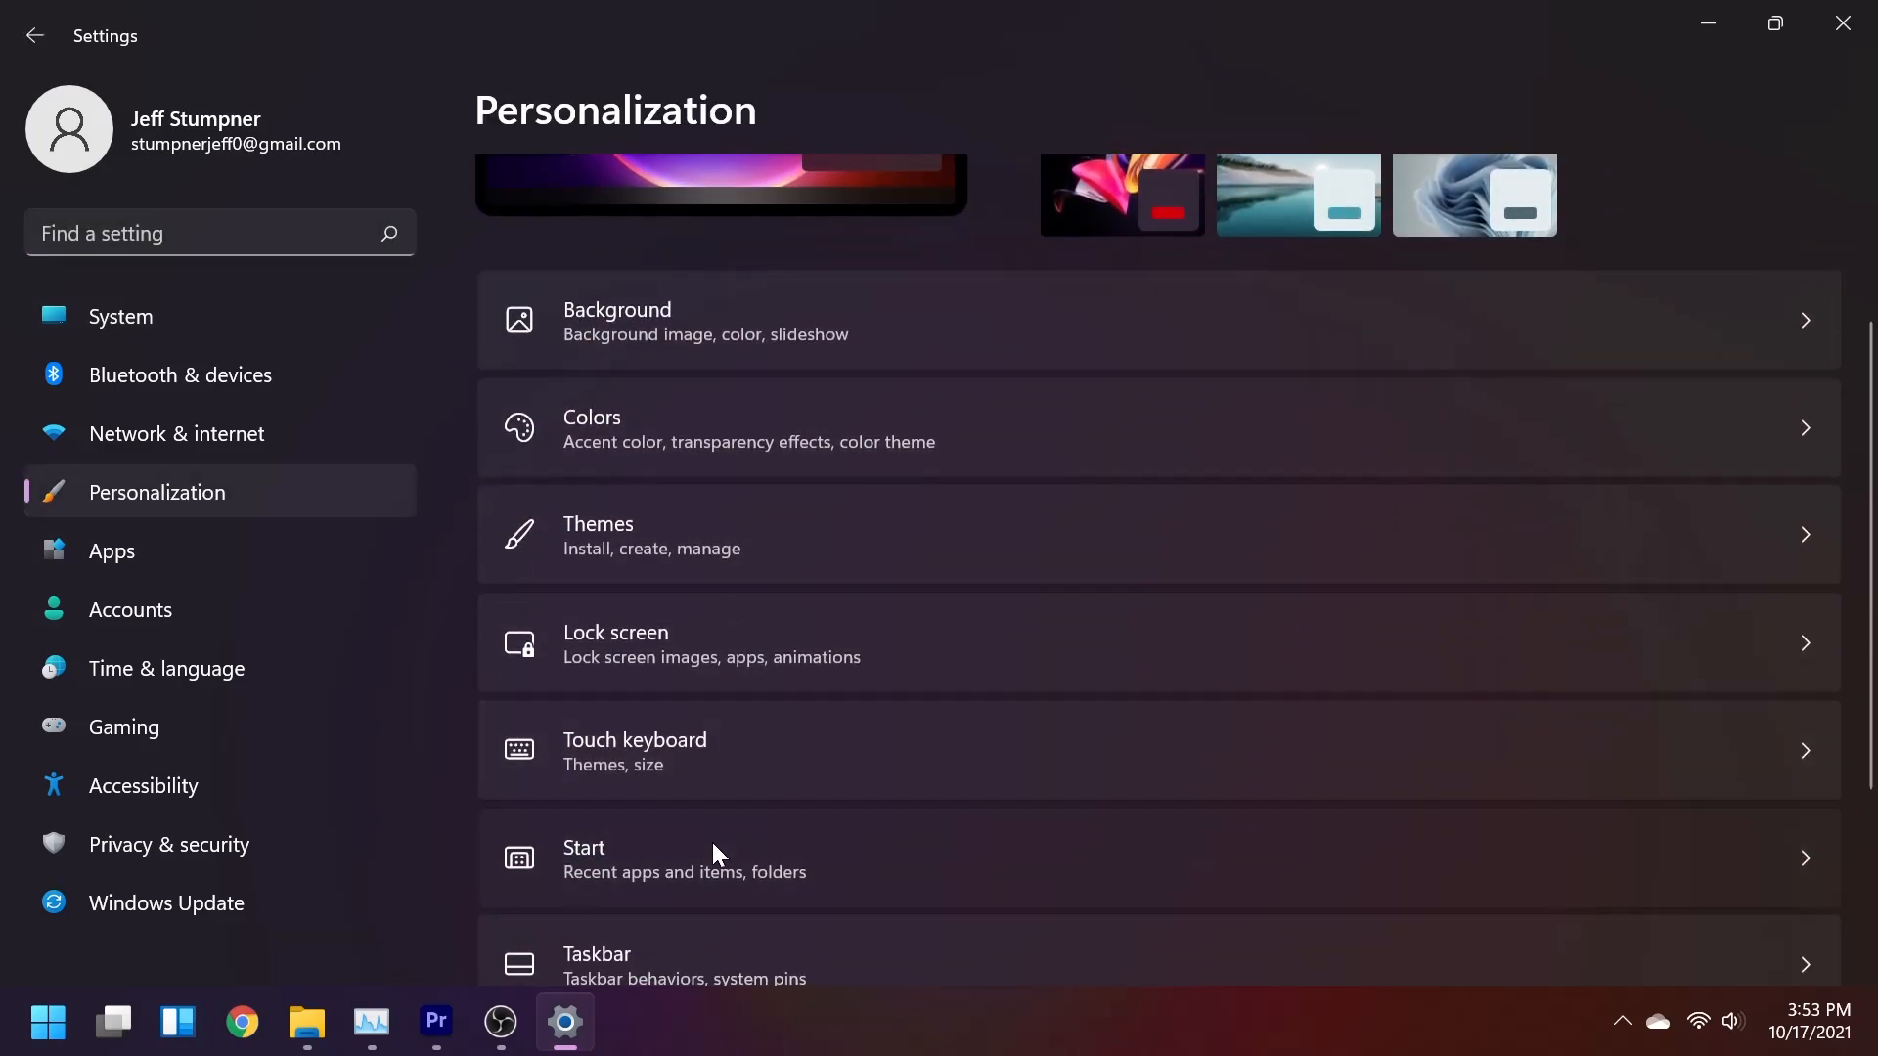
pyautogui.click(714, 847)
pyautogui.click(781, 536)
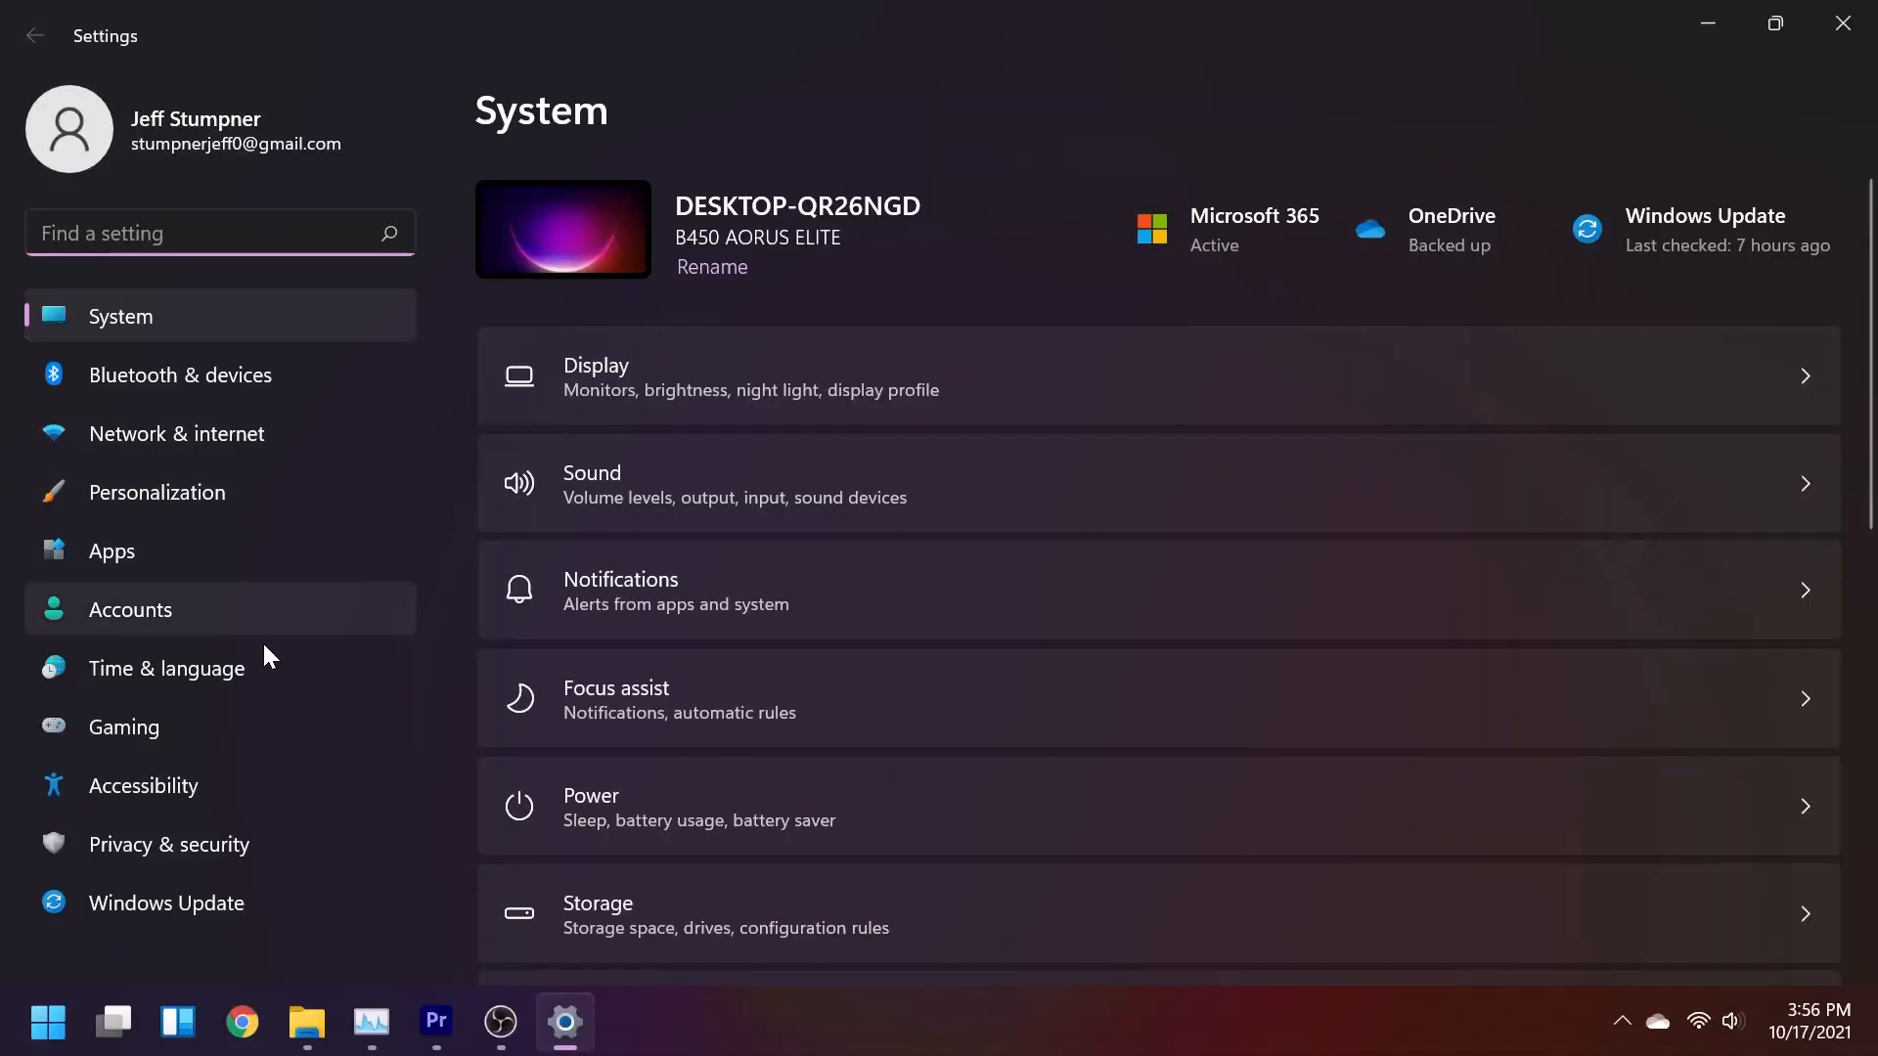
# In the Accessibility mouse pointer settings, try the black pointer style and choose the lime green custom style.
pyautogui.click(257, 777)
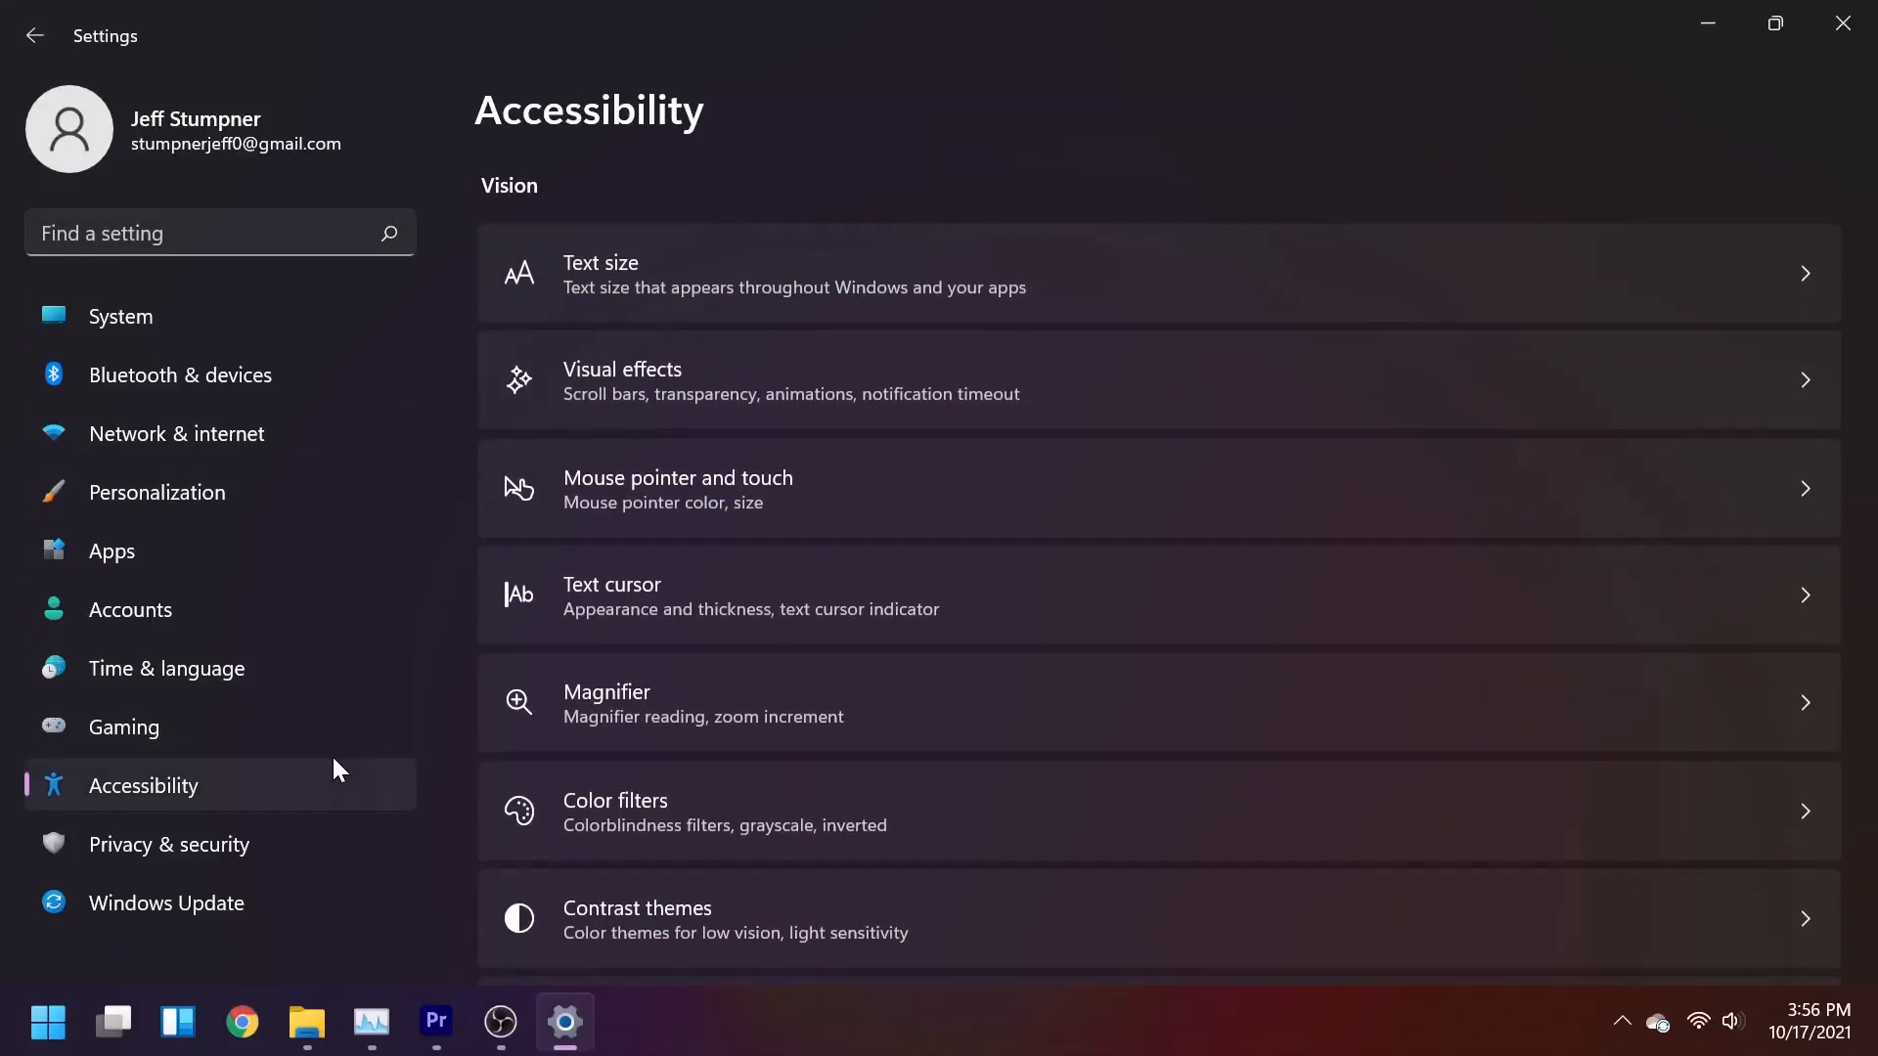
pyautogui.click(665, 486)
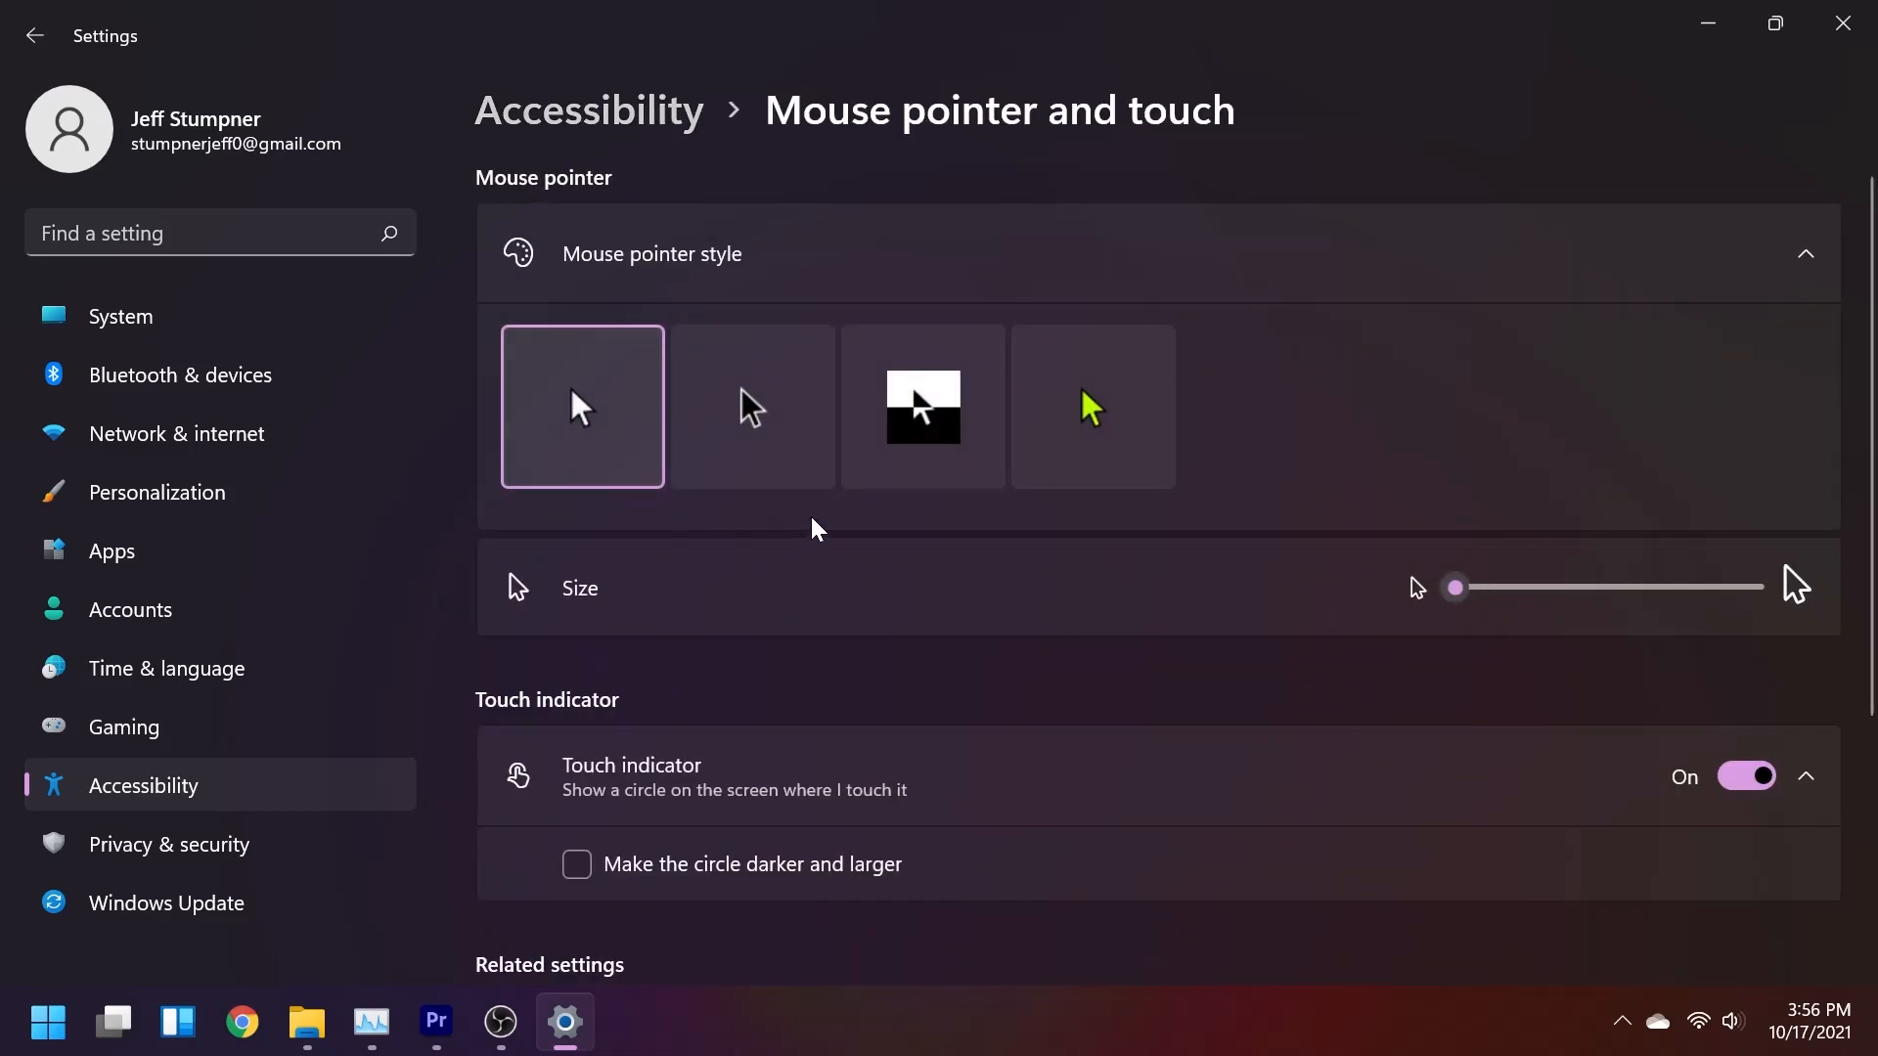
pyautogui.click(748, 413)
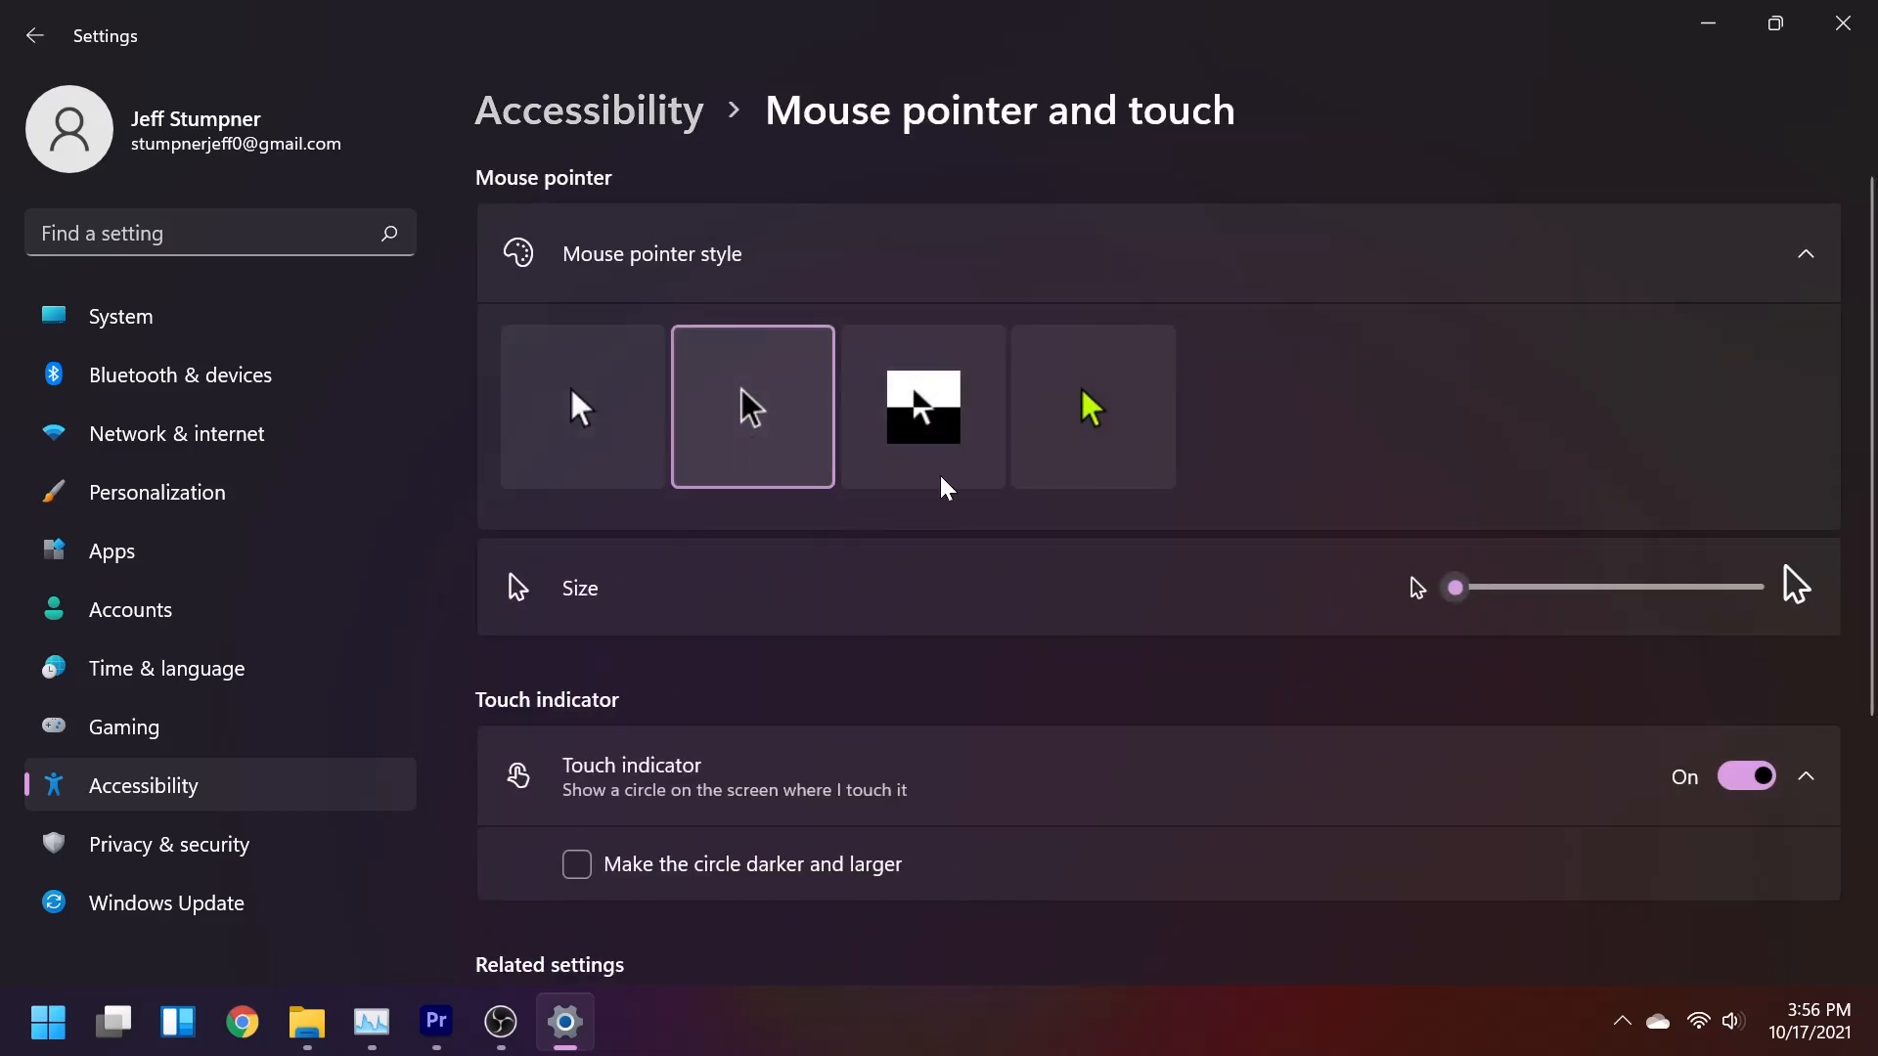
pyautogui.click(1104, 425)
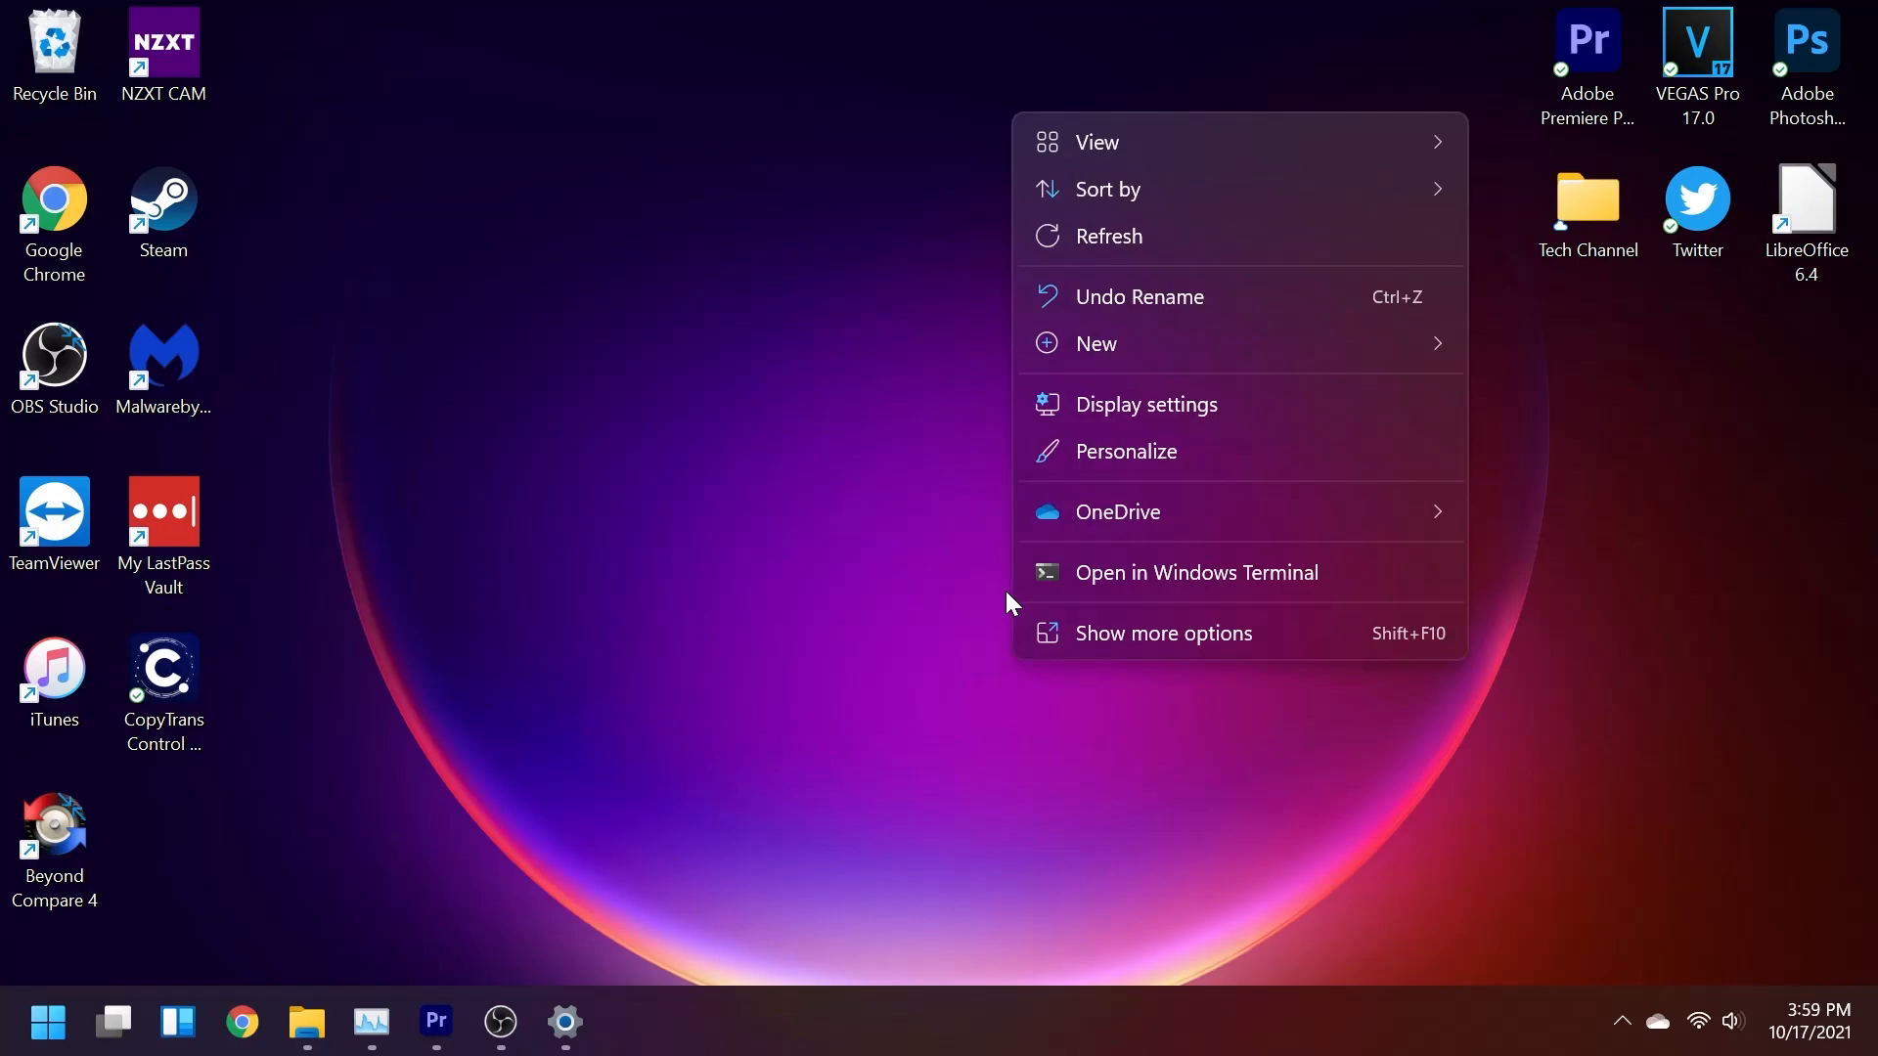
# Hide all desktop icons and bring up the desktop view options to show them again.
pyautogui.moveTo(1142, 134)
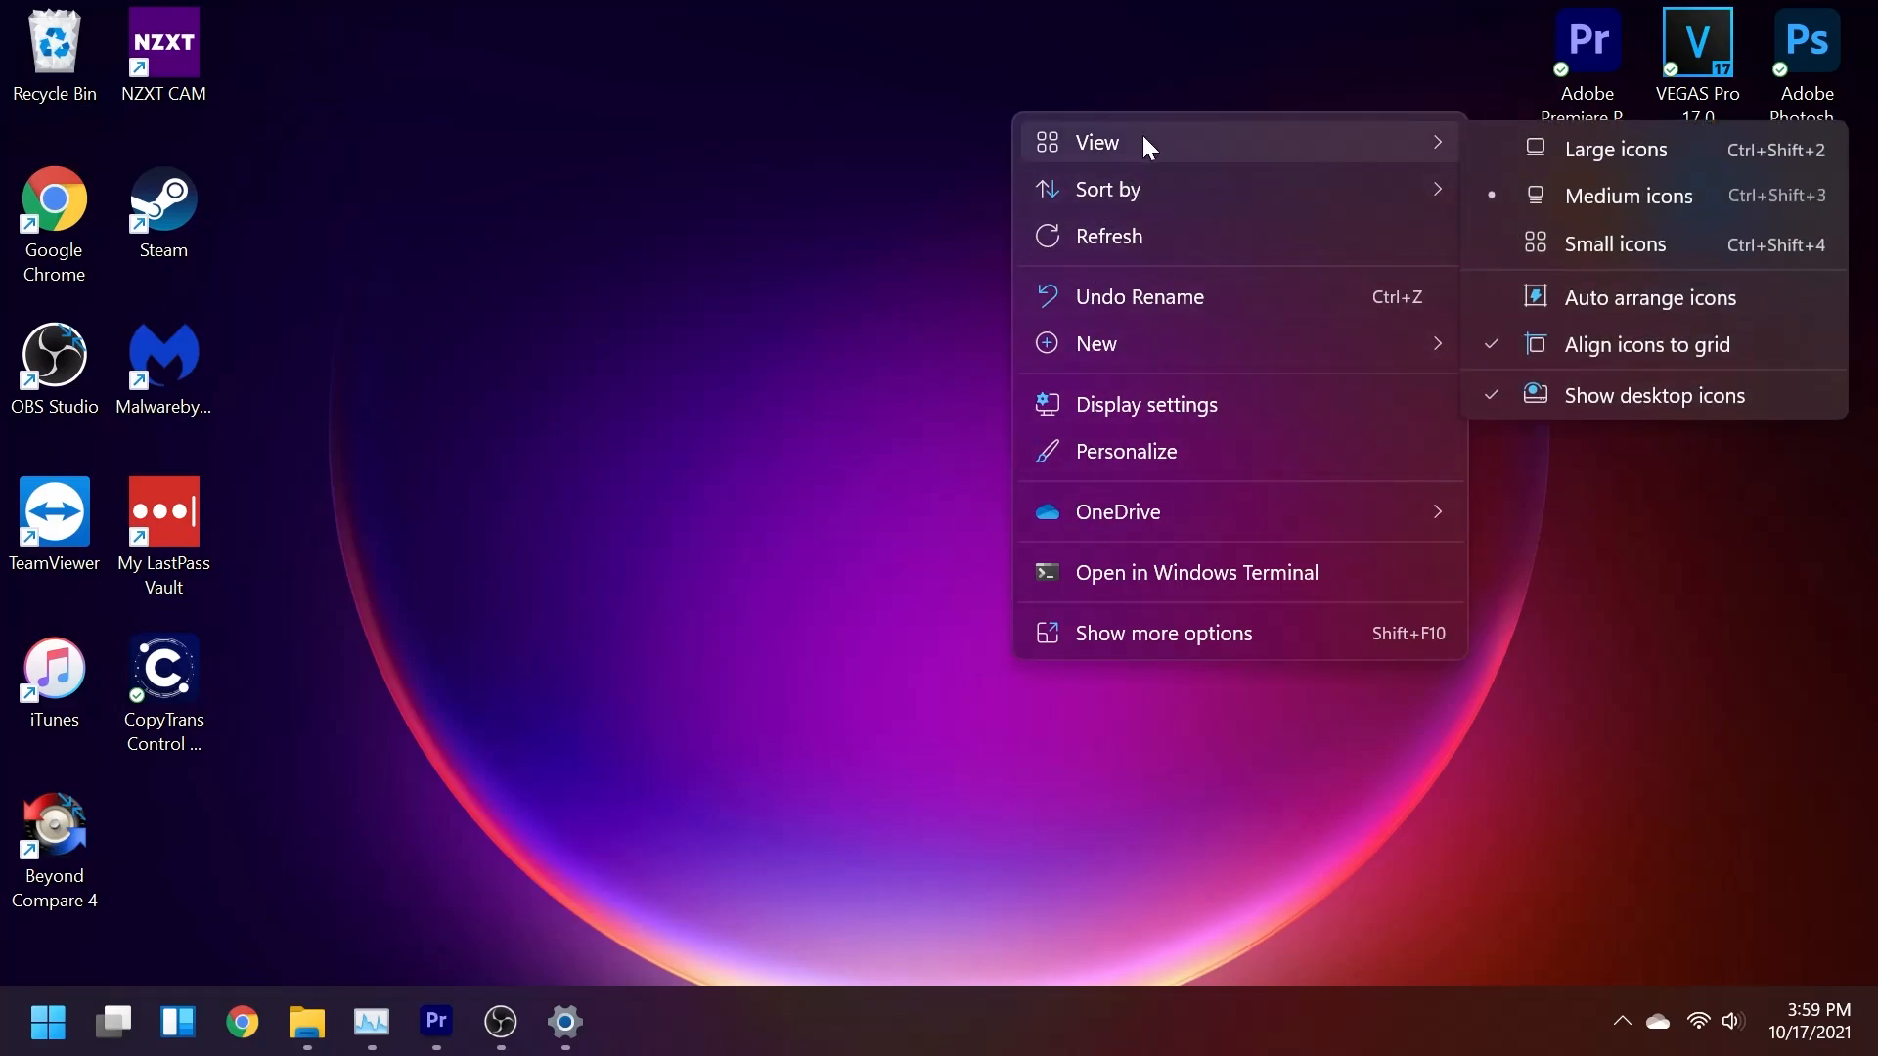
pyautogui.click(1640, 397)
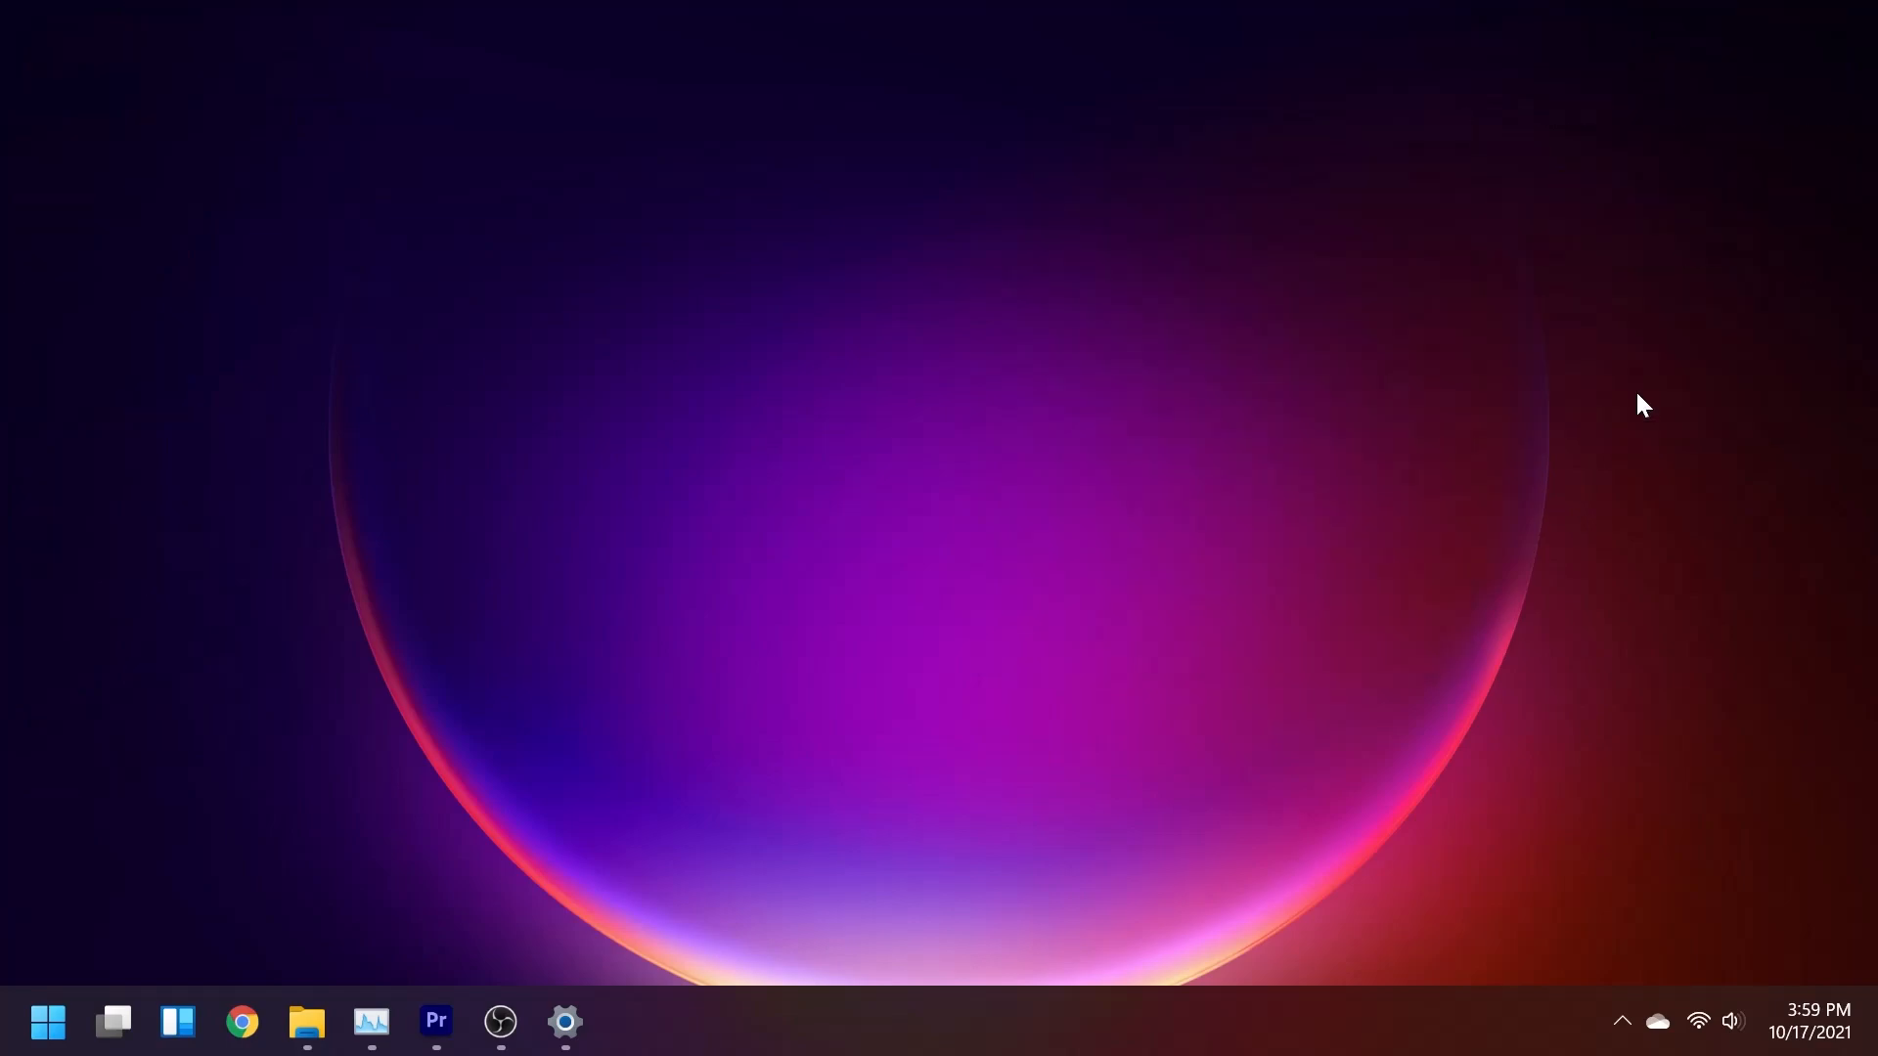
pyautogui.rightClick(1349, 325)
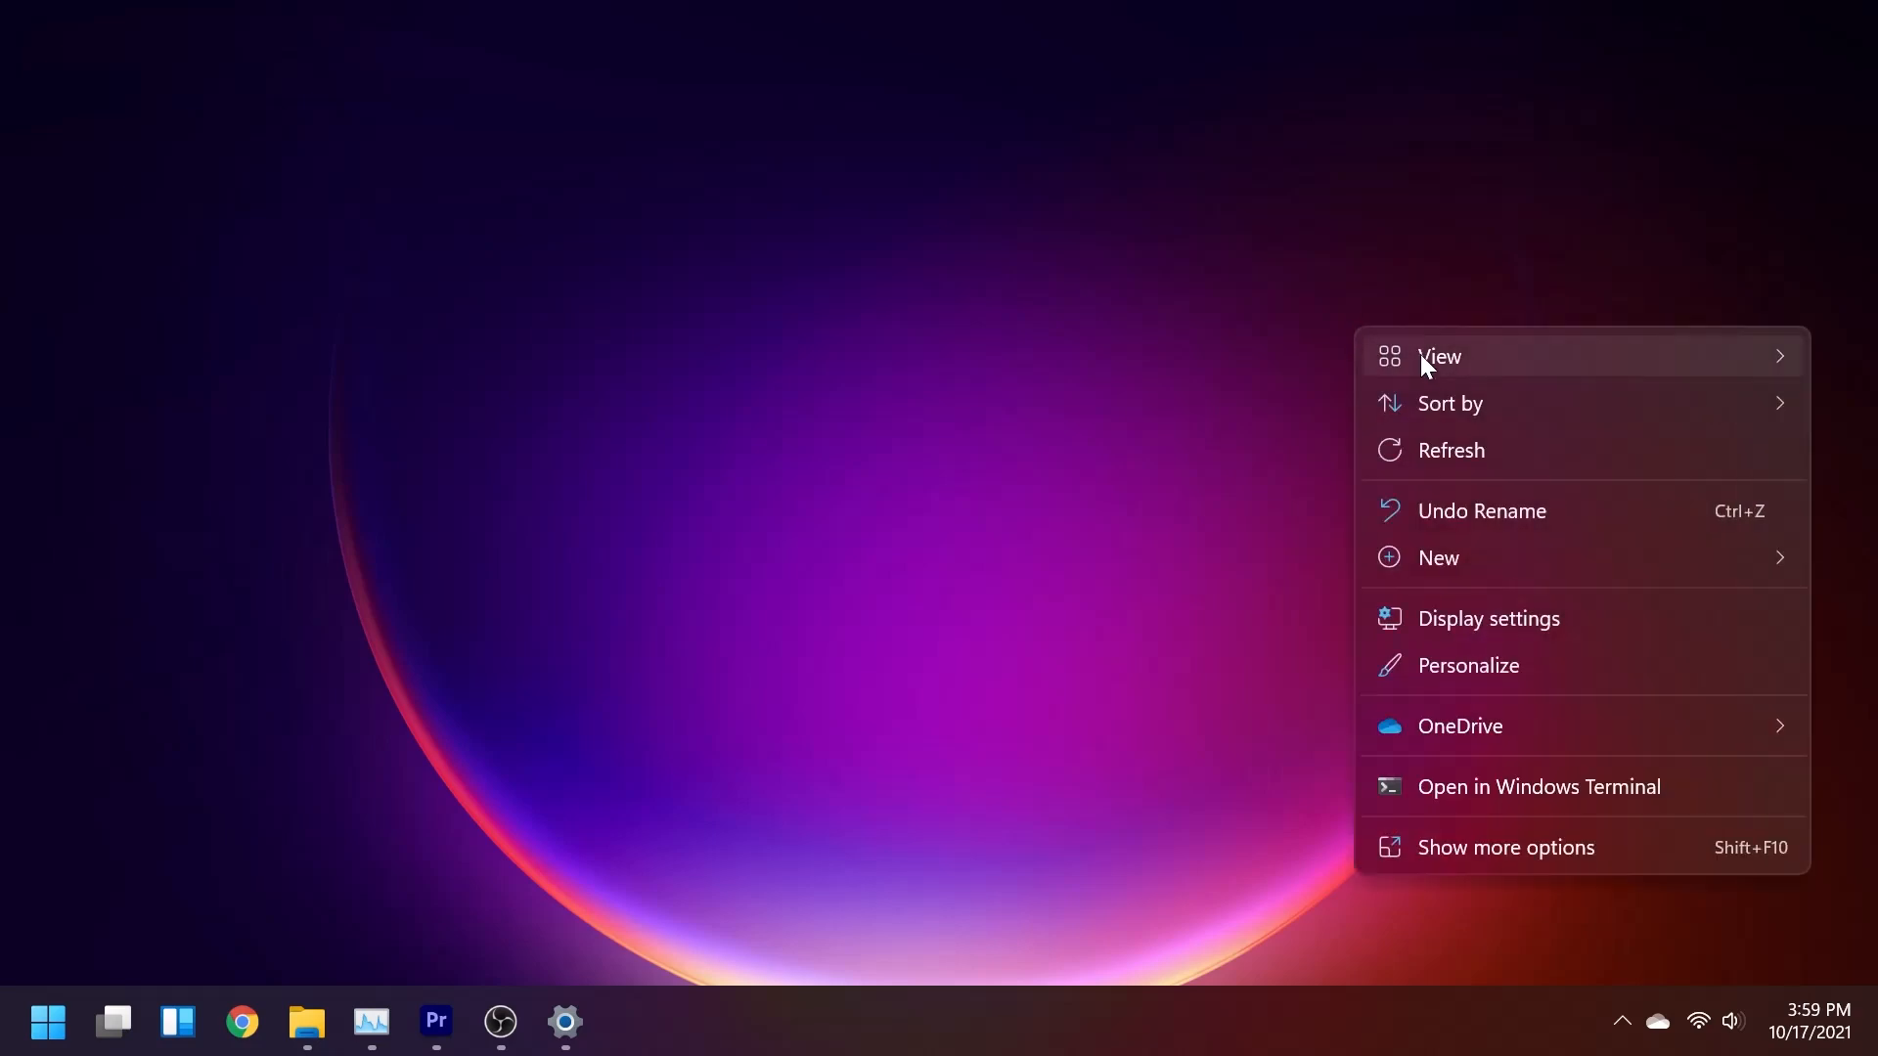
pyautogui.moveTo(1422, 357)
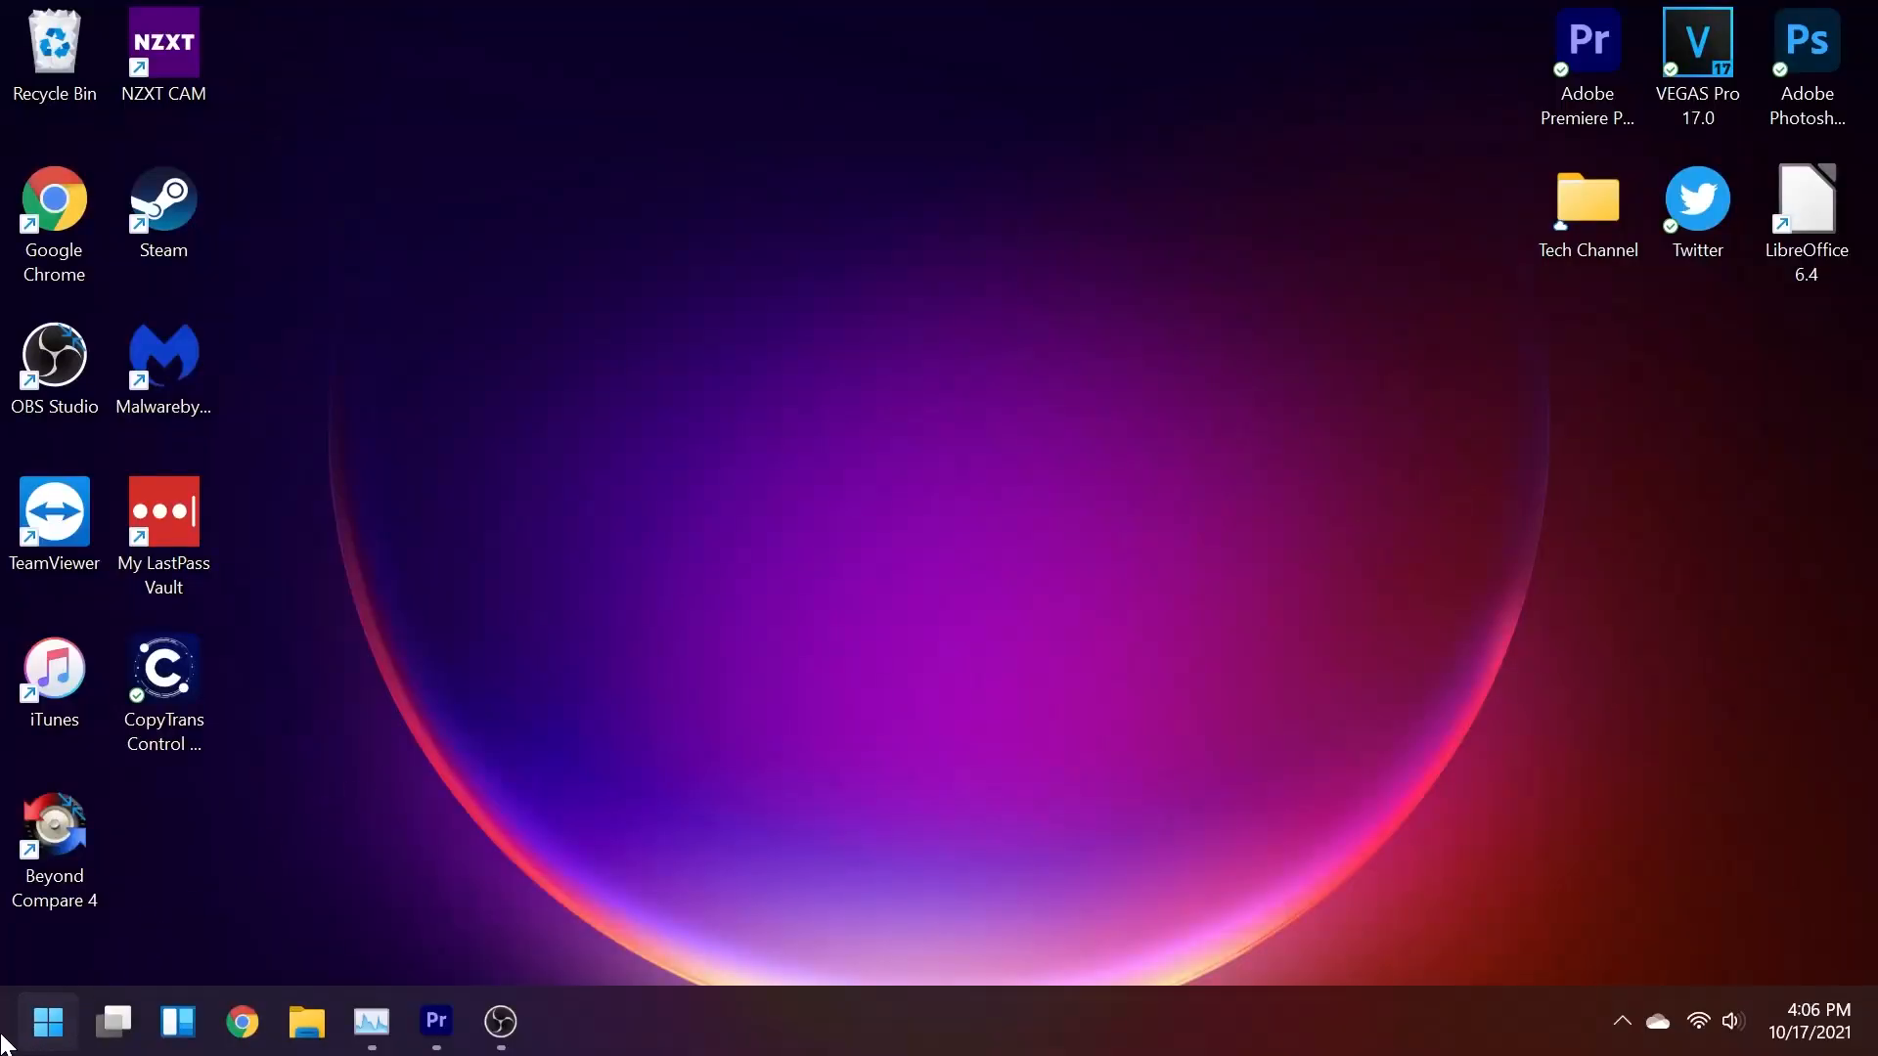
# In the Personalization color settings, switch the mode to Light and back to Dark.
pyautogui.rightClick(16, 1028)
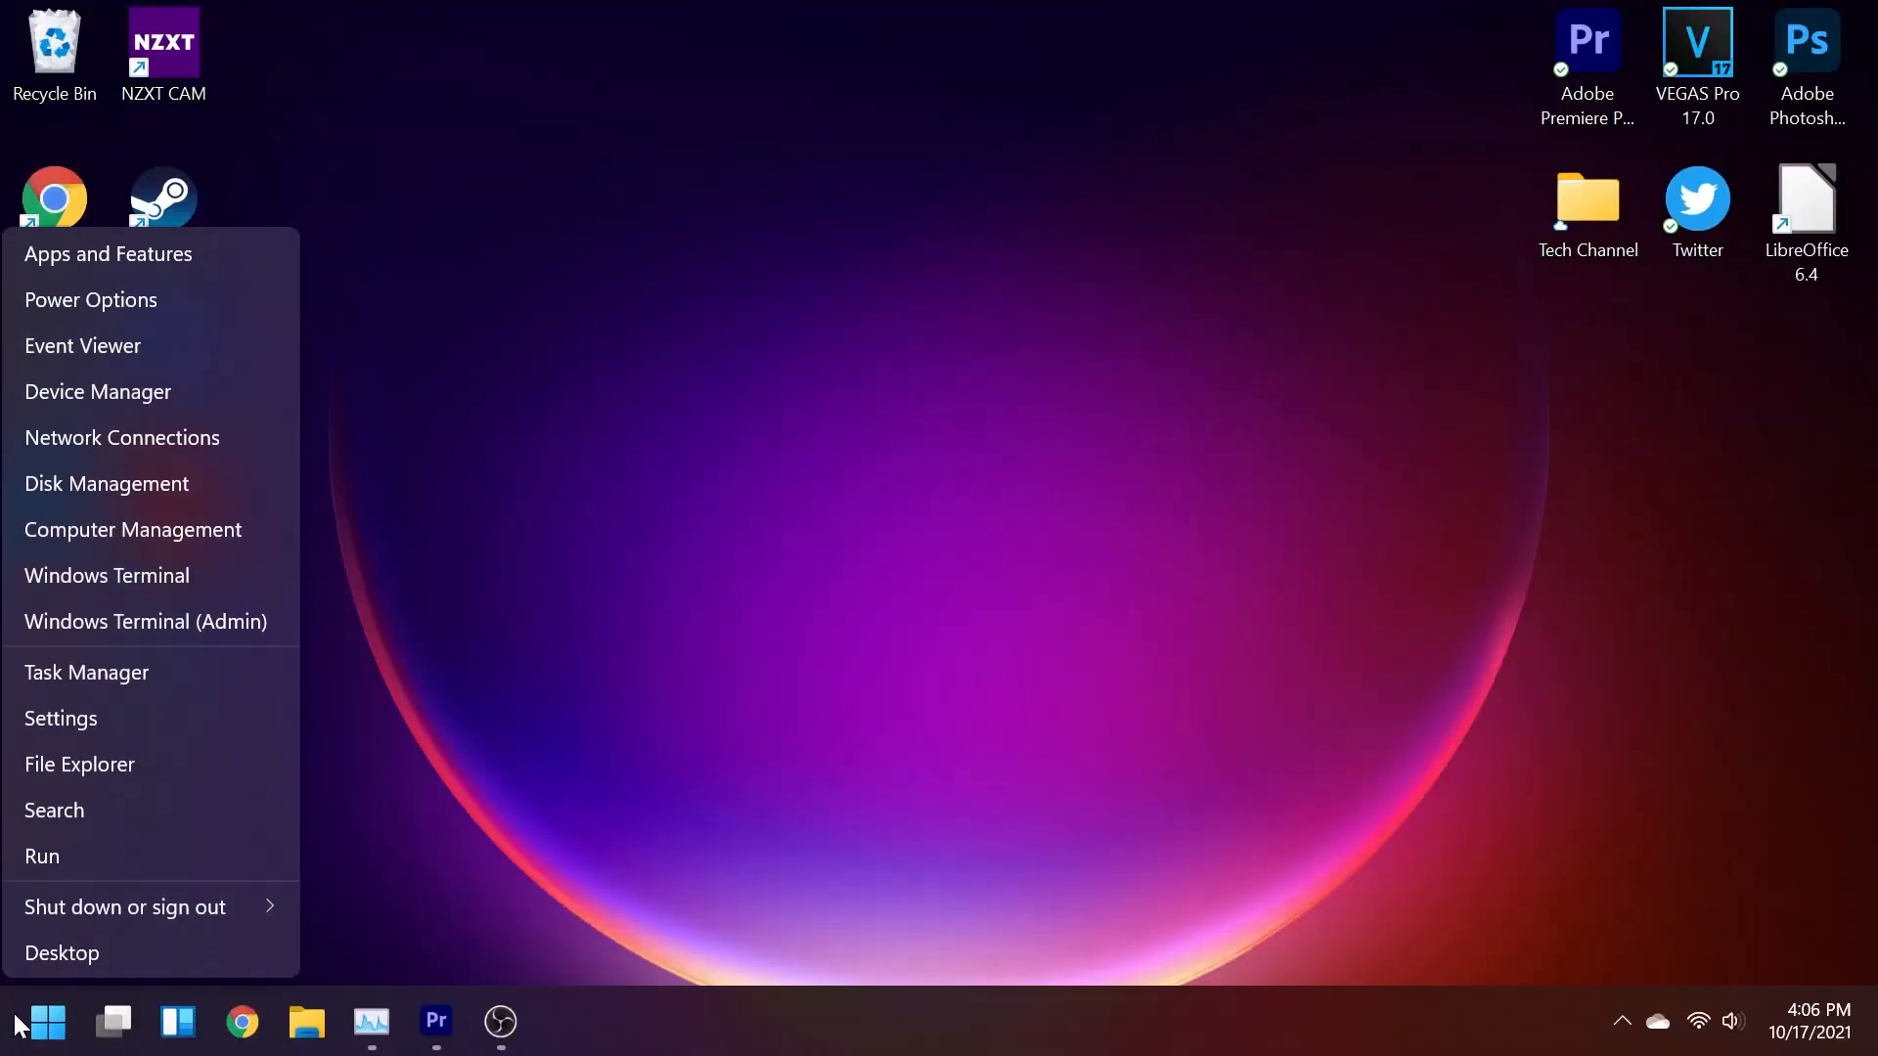
pyautogui.click(119, 724)
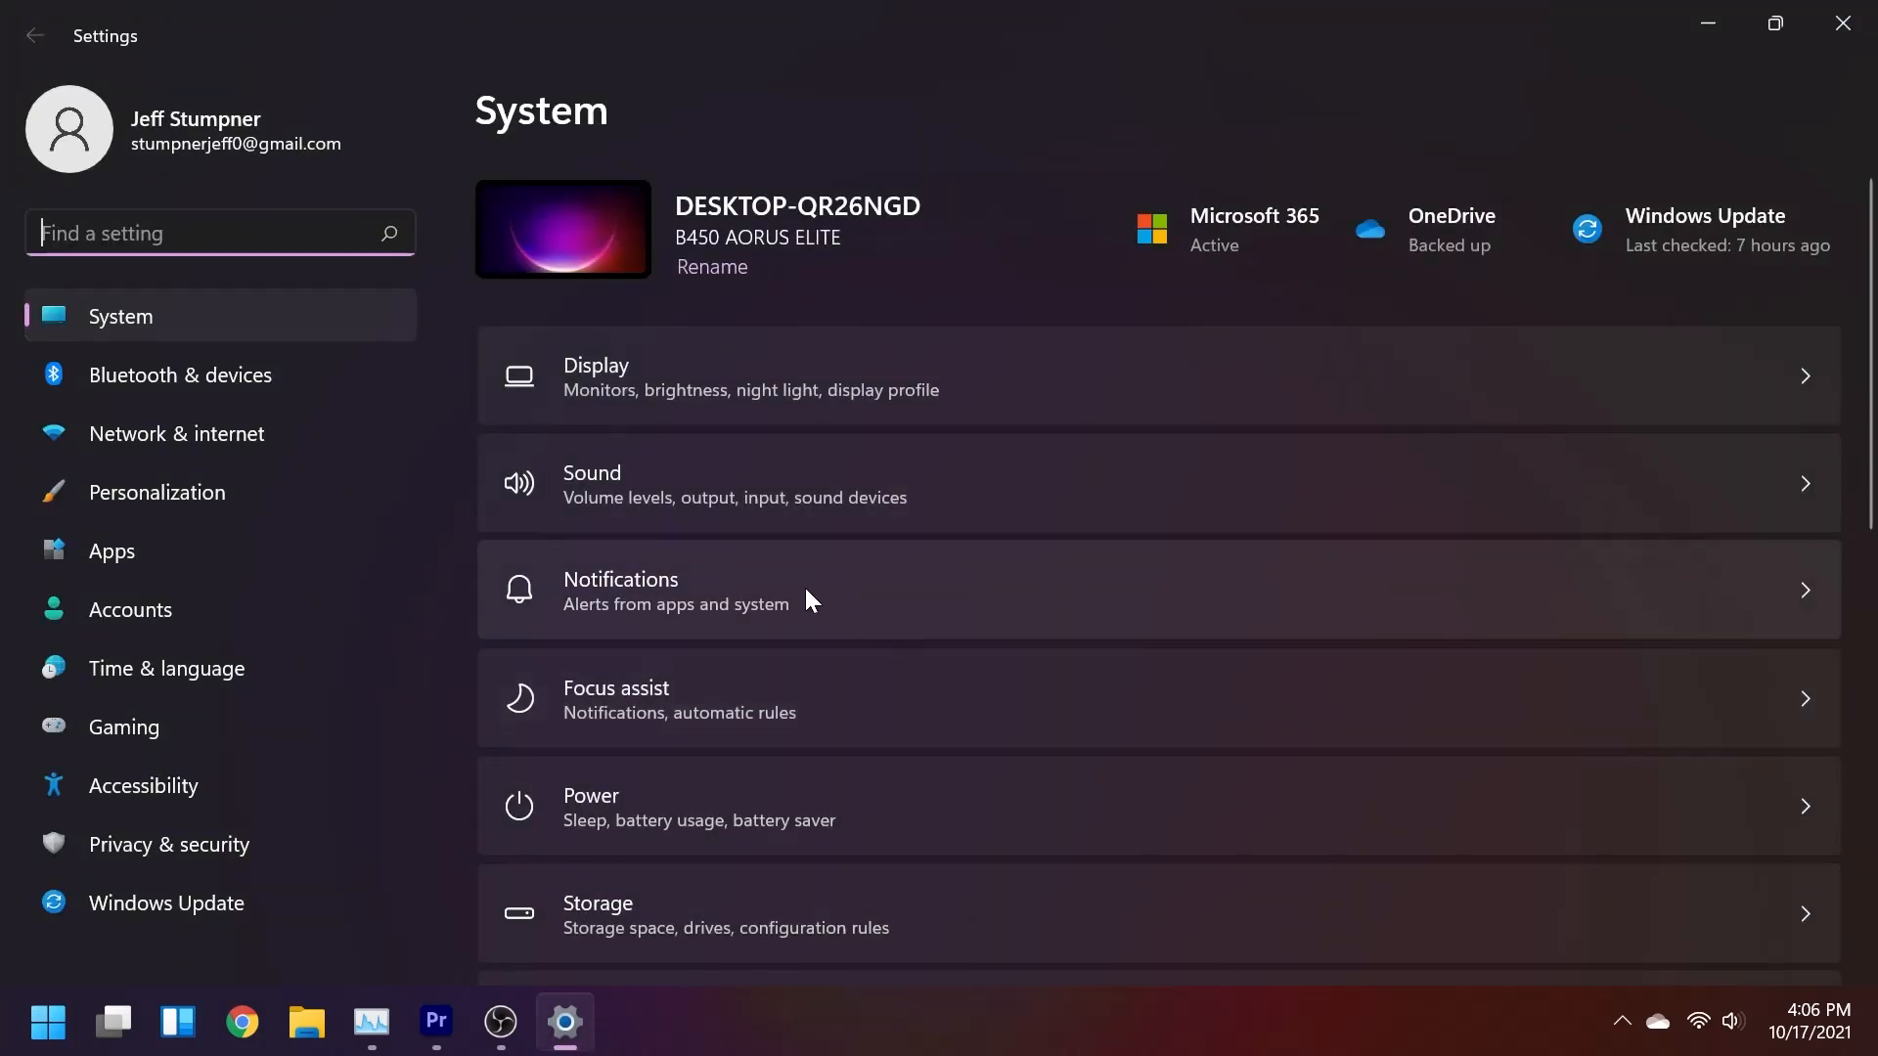
pyautogui.click(276, 476)
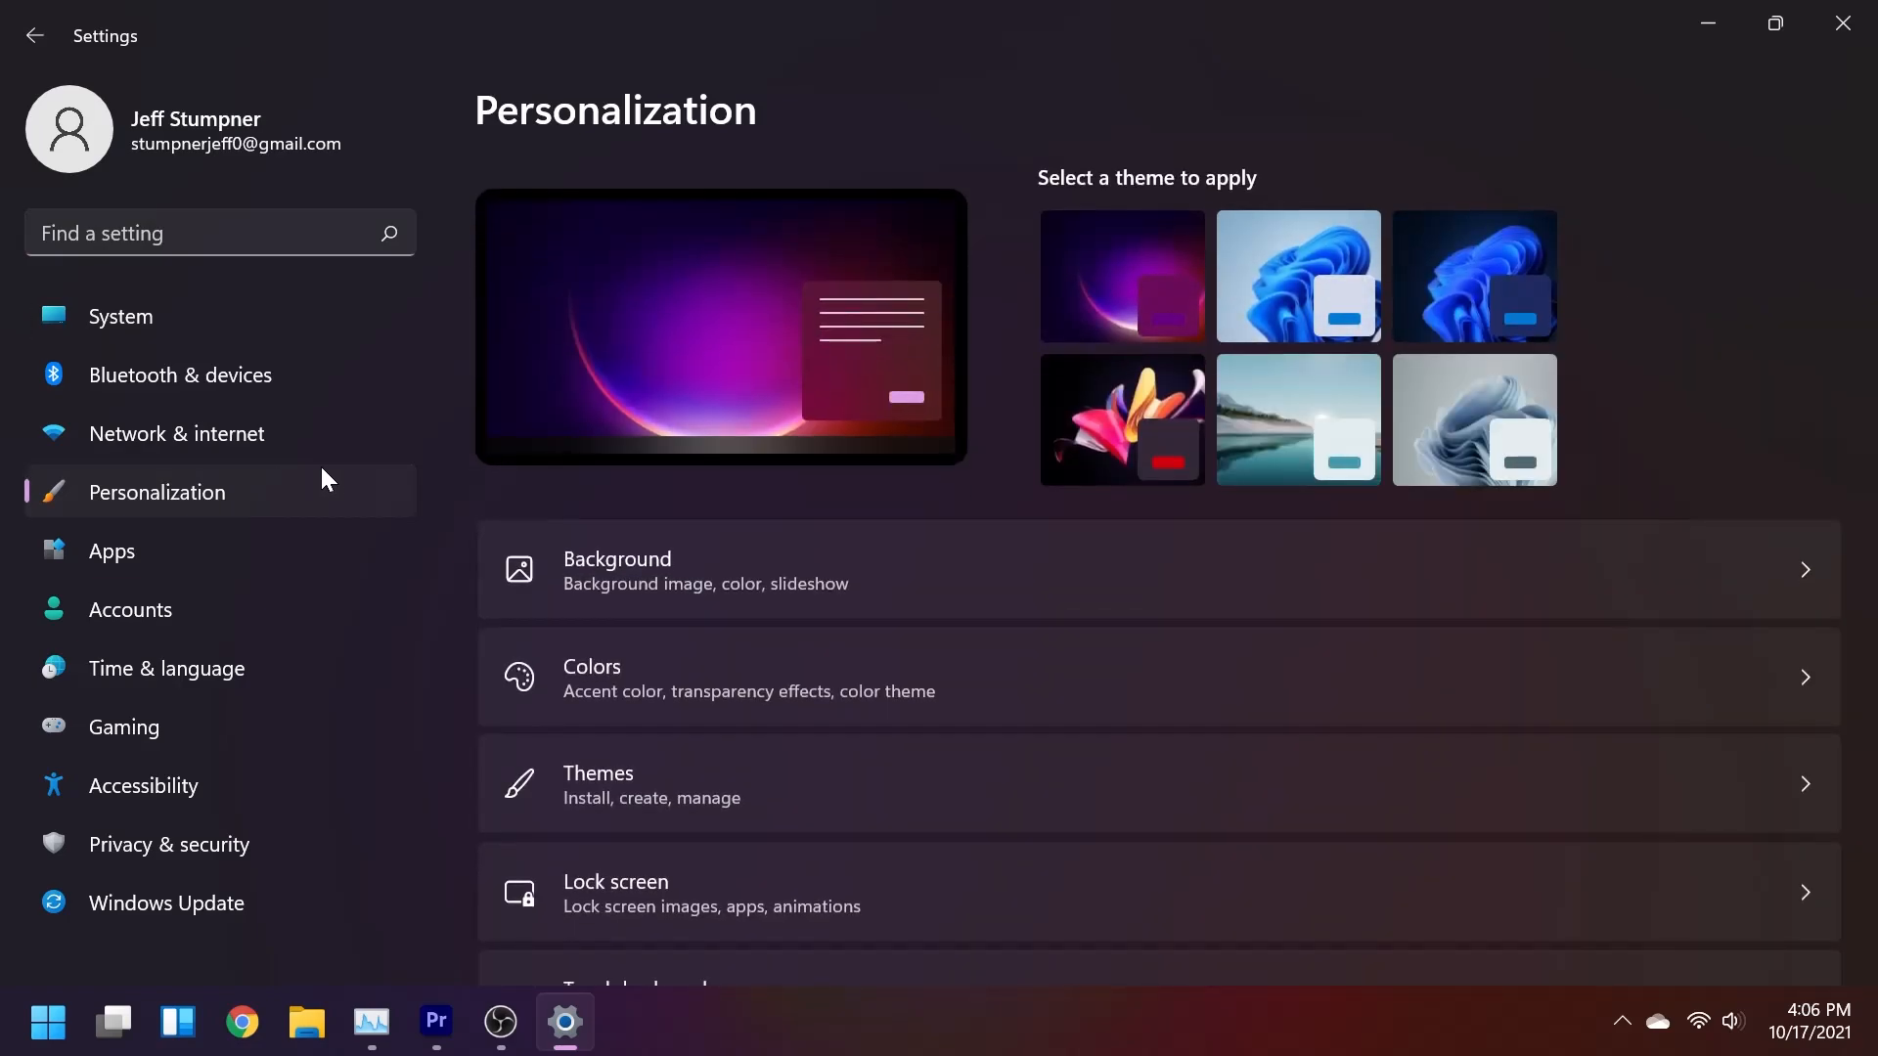
pyautogui.click(594, 657)
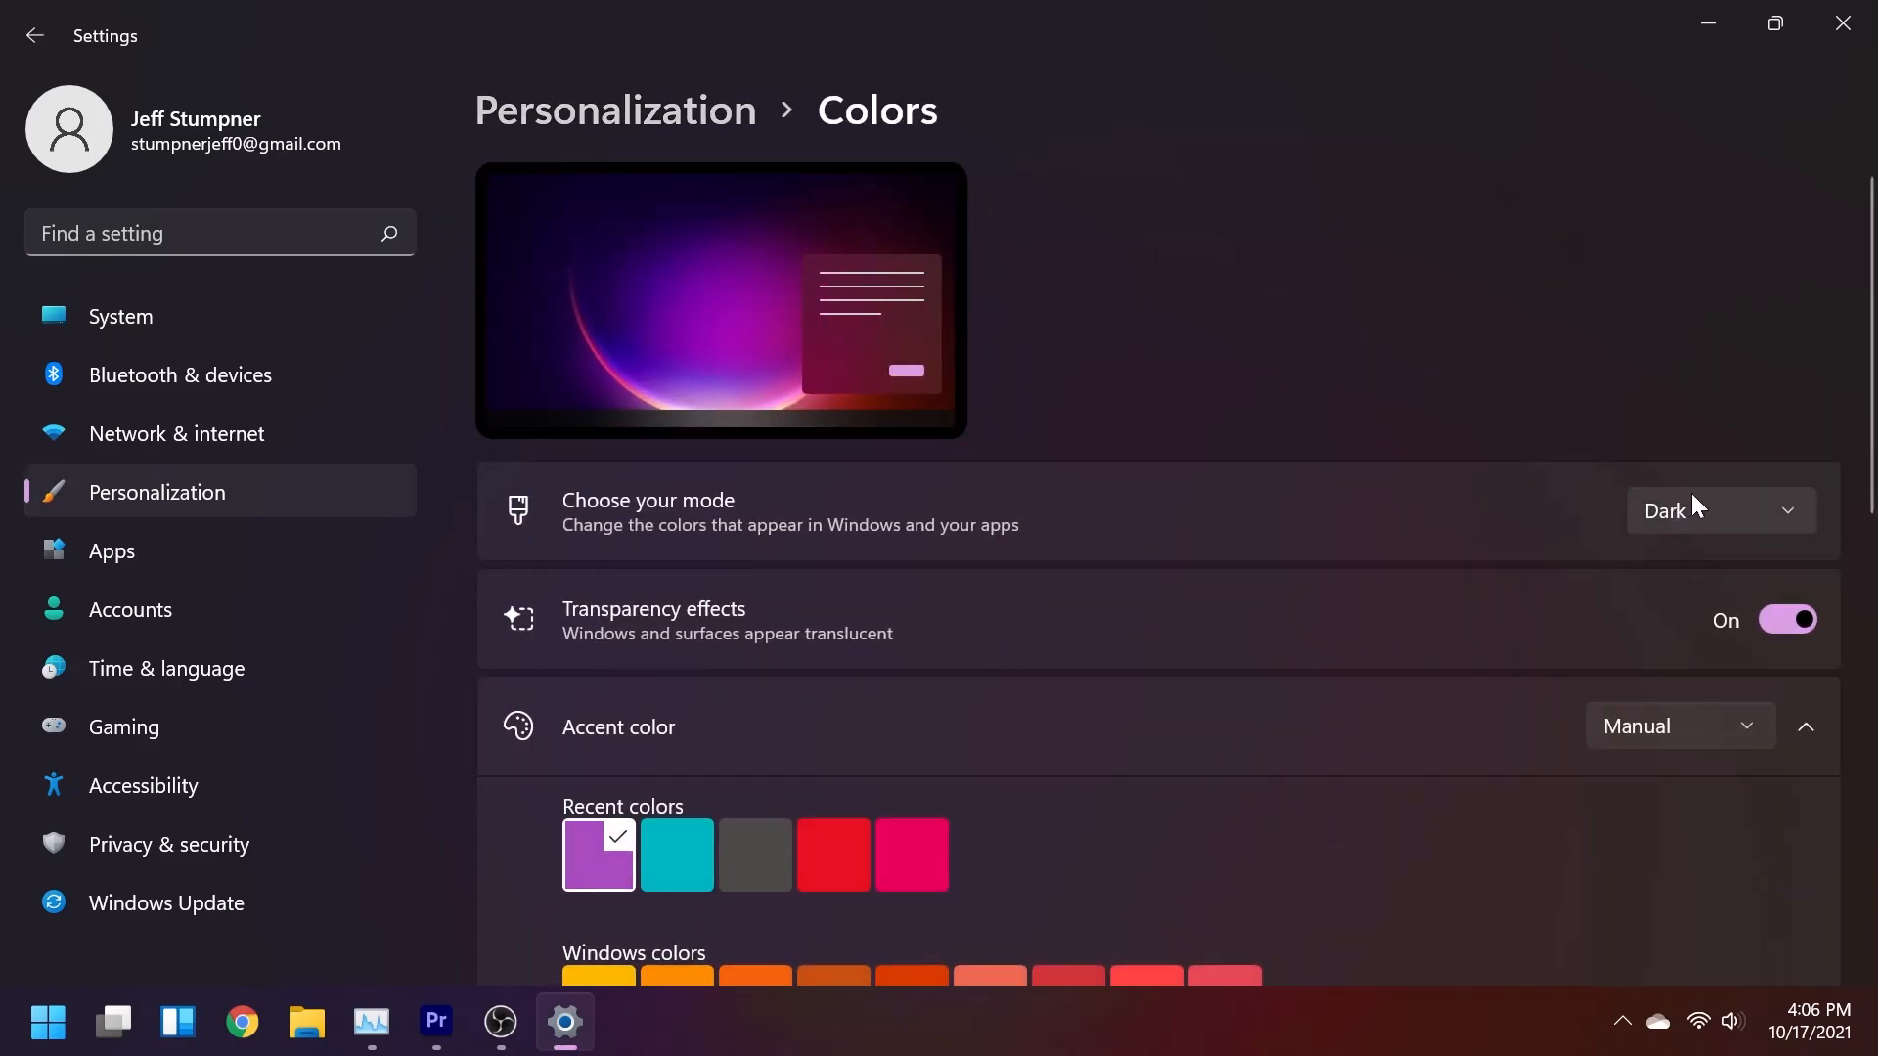
pyautogui.click(1695, 508)
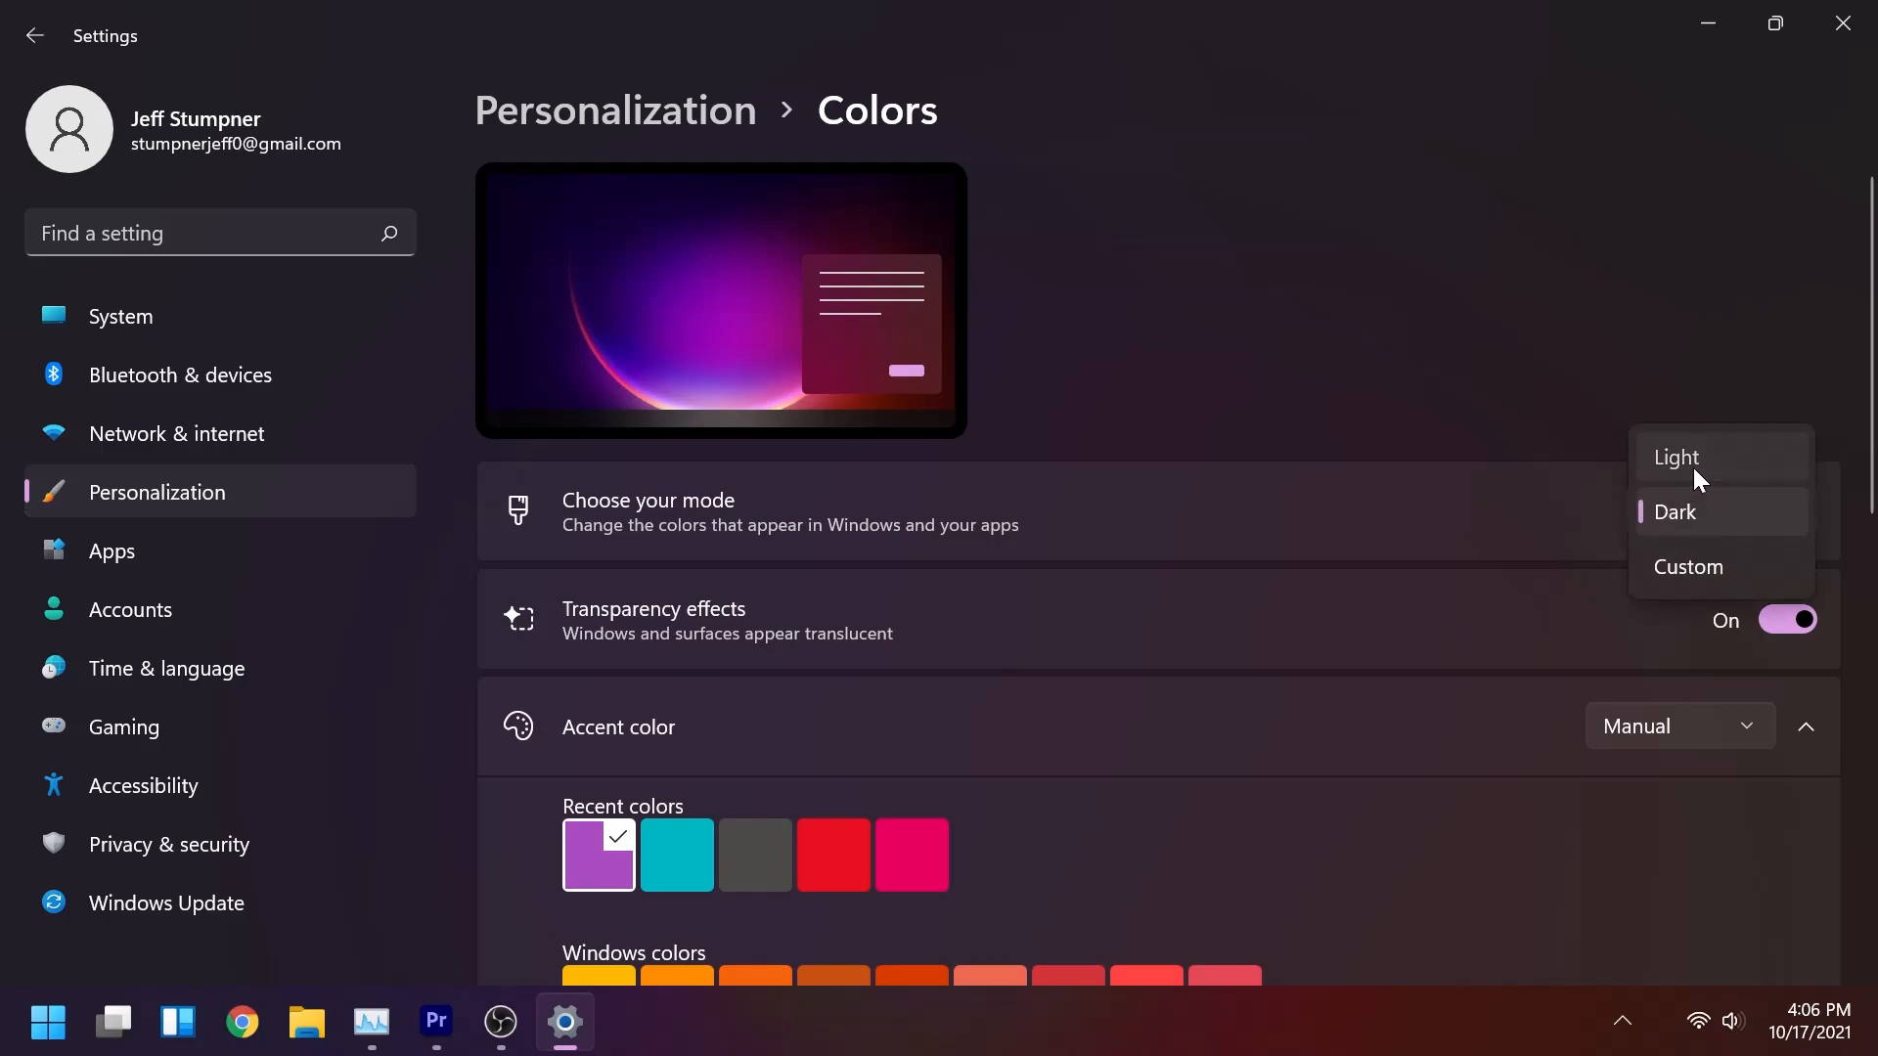
pyautogui.click(1691, 468)
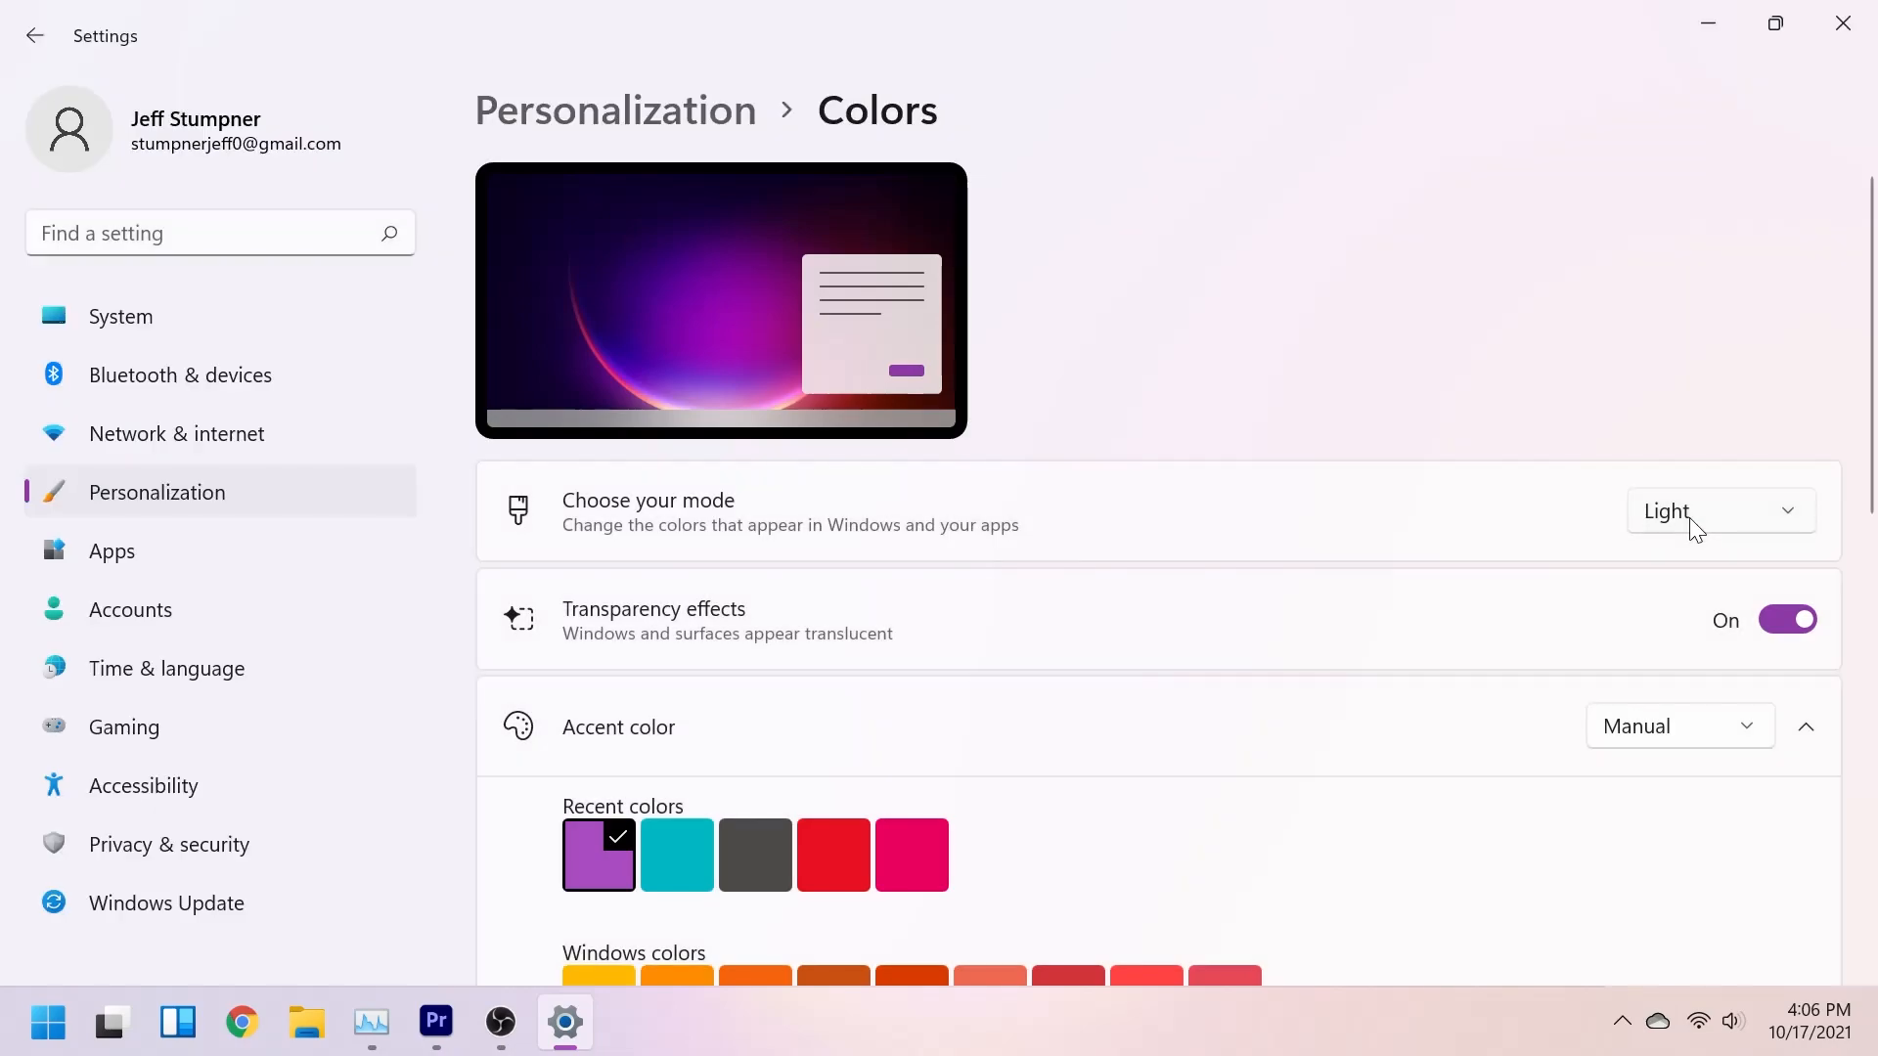
pyautogui.click(1691, 521)
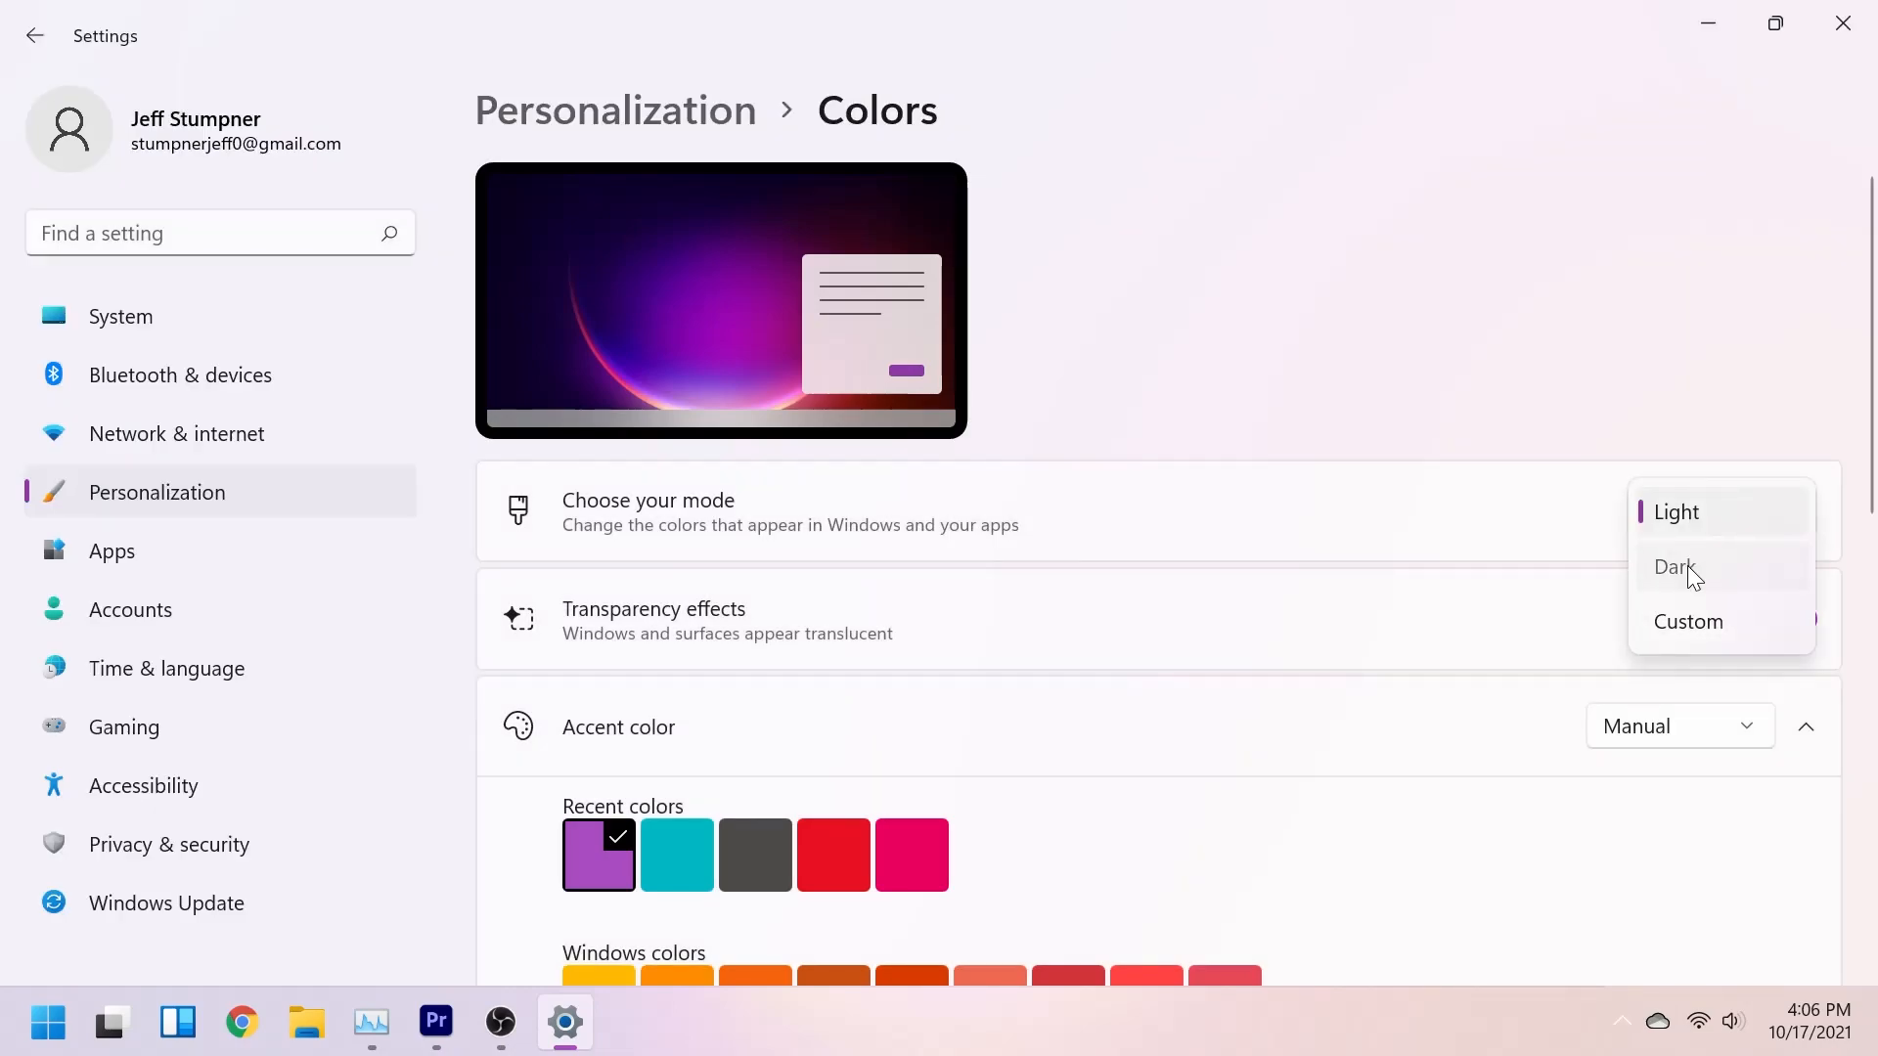
pyautogui.click(1687, 565)
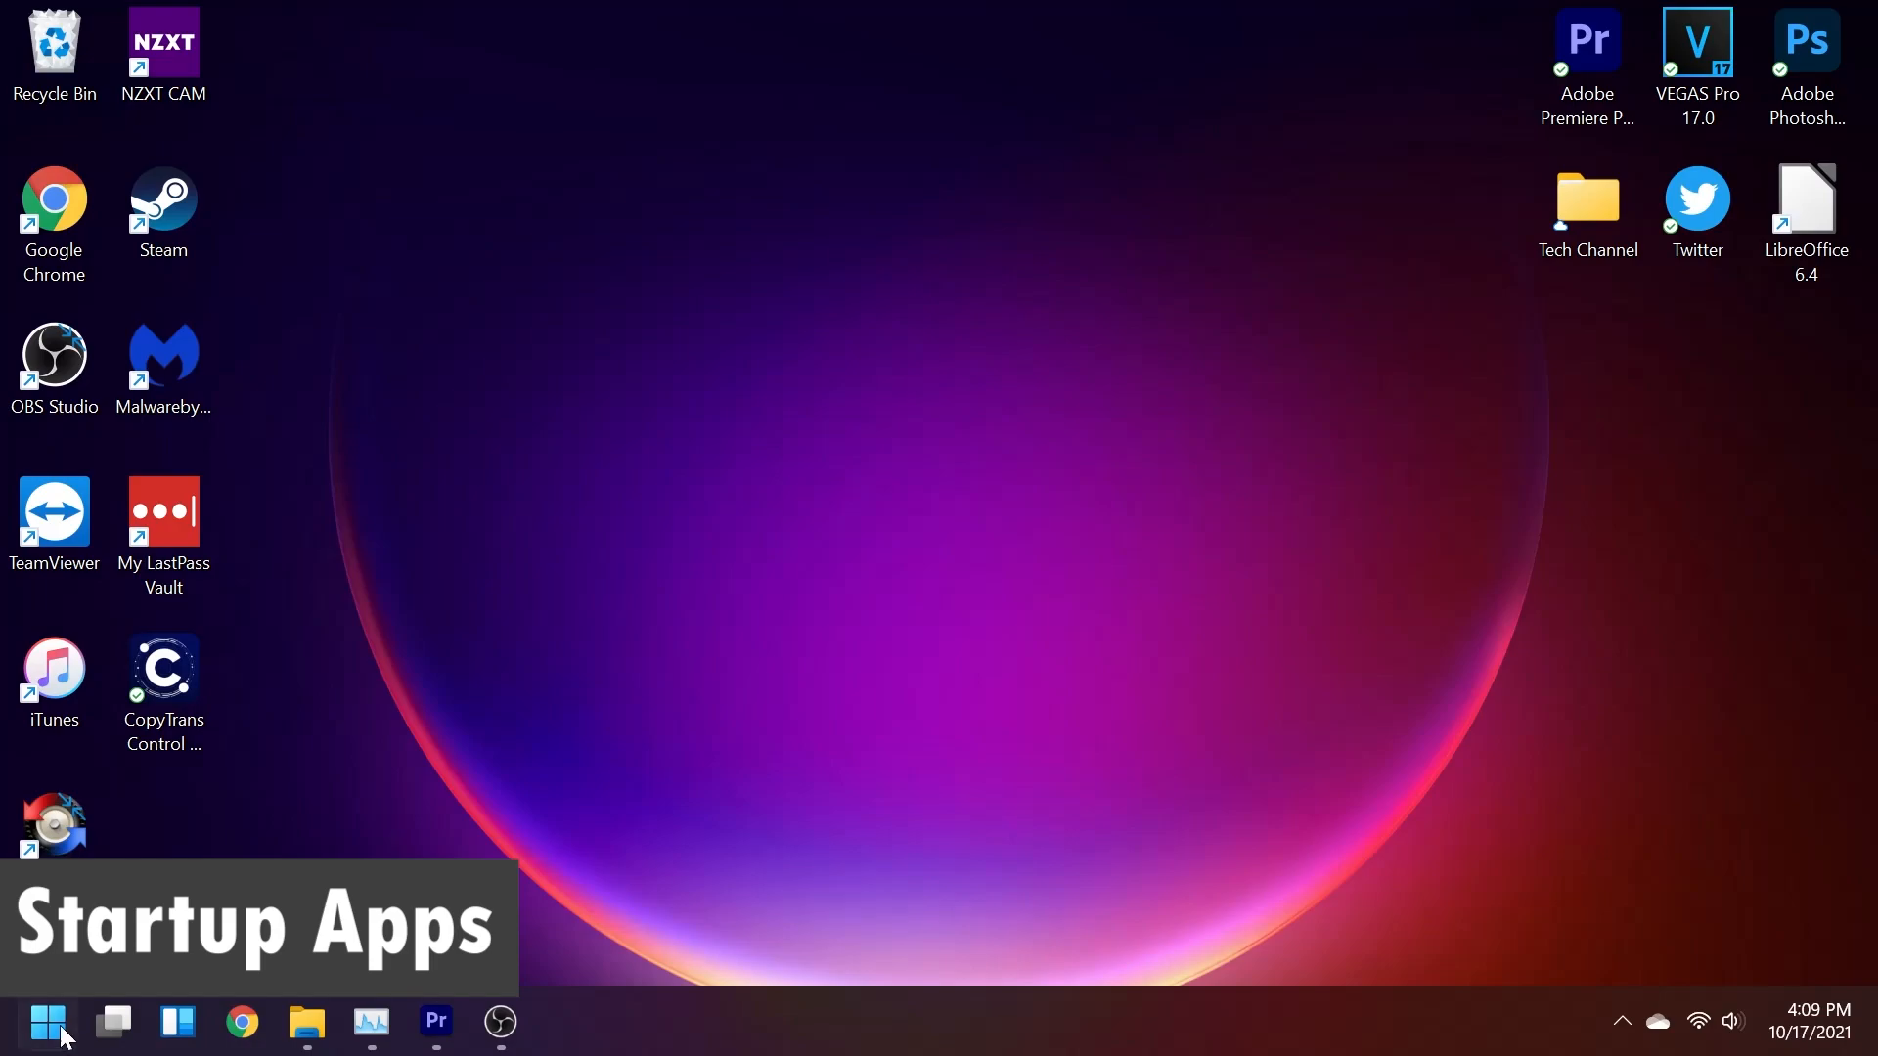
# Open the Startup page in the Apps settings and look through the apps that start at sign-in.
pyautogui.click(61, 1029)
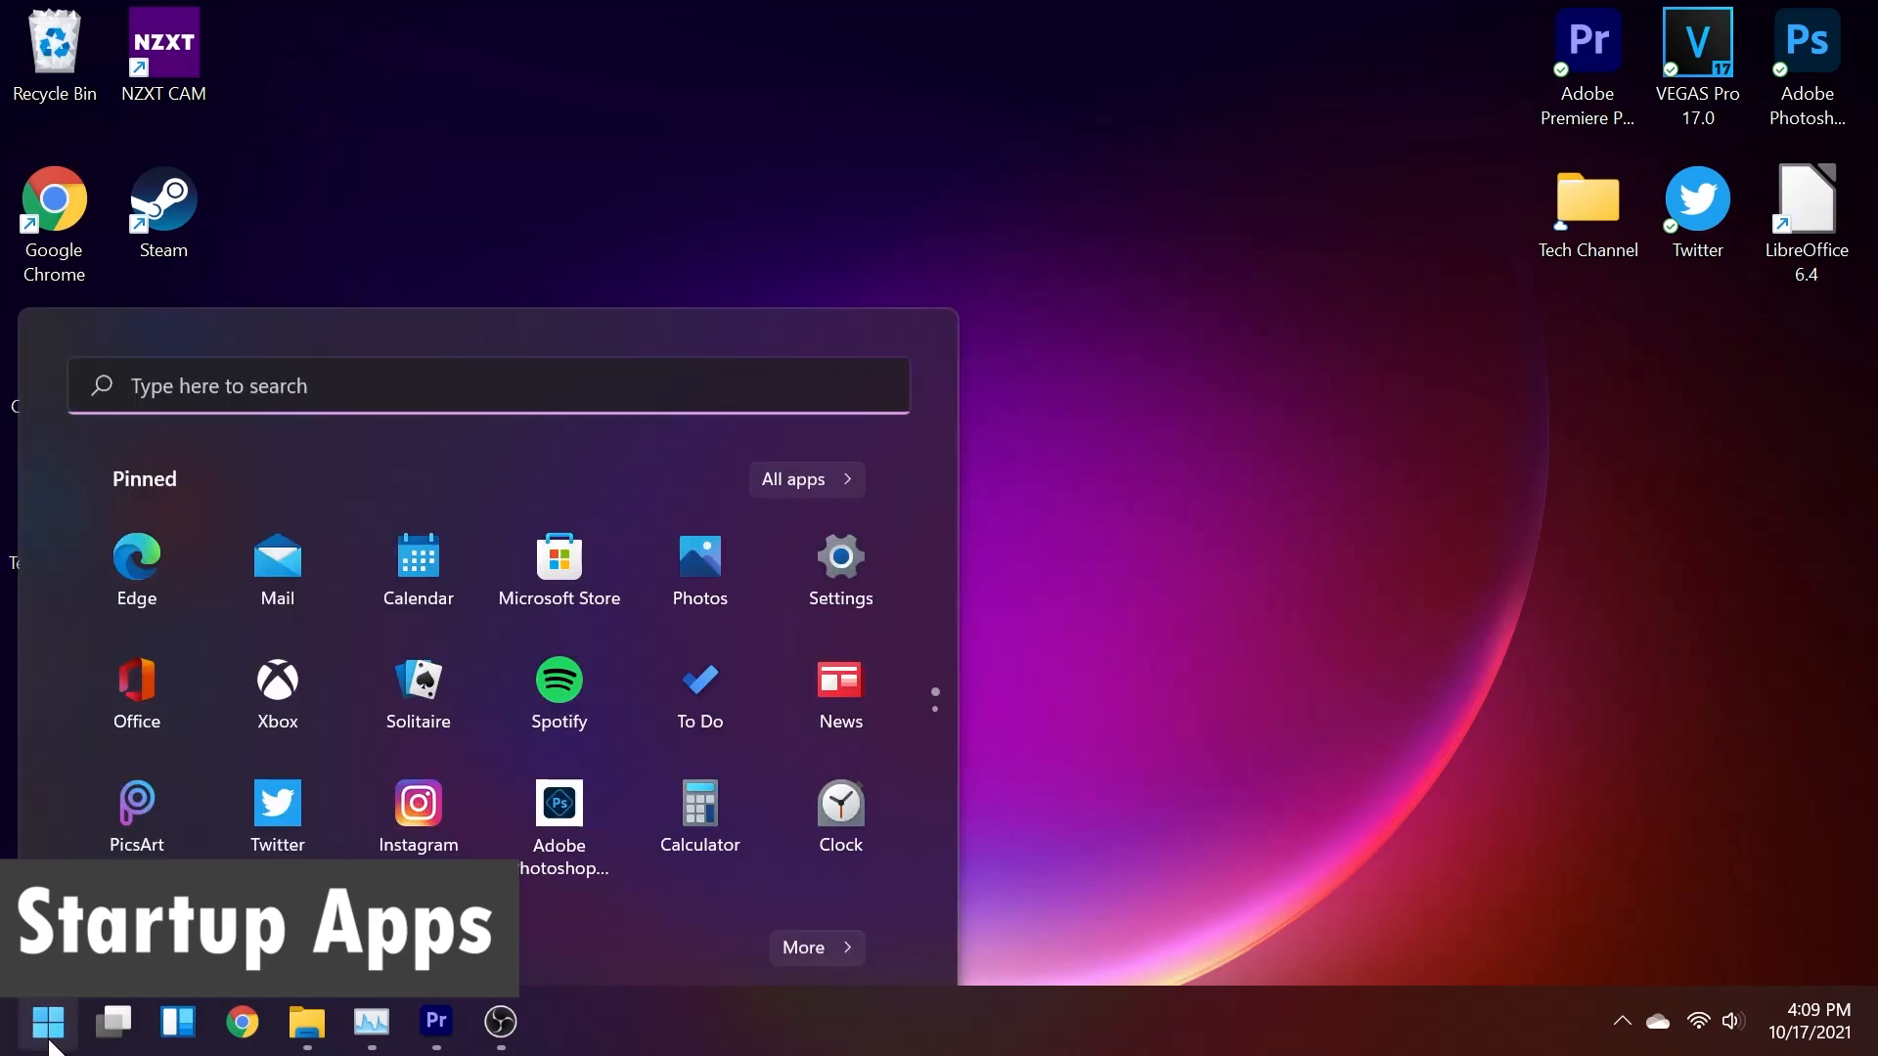
pyautogui.click(819, 923)
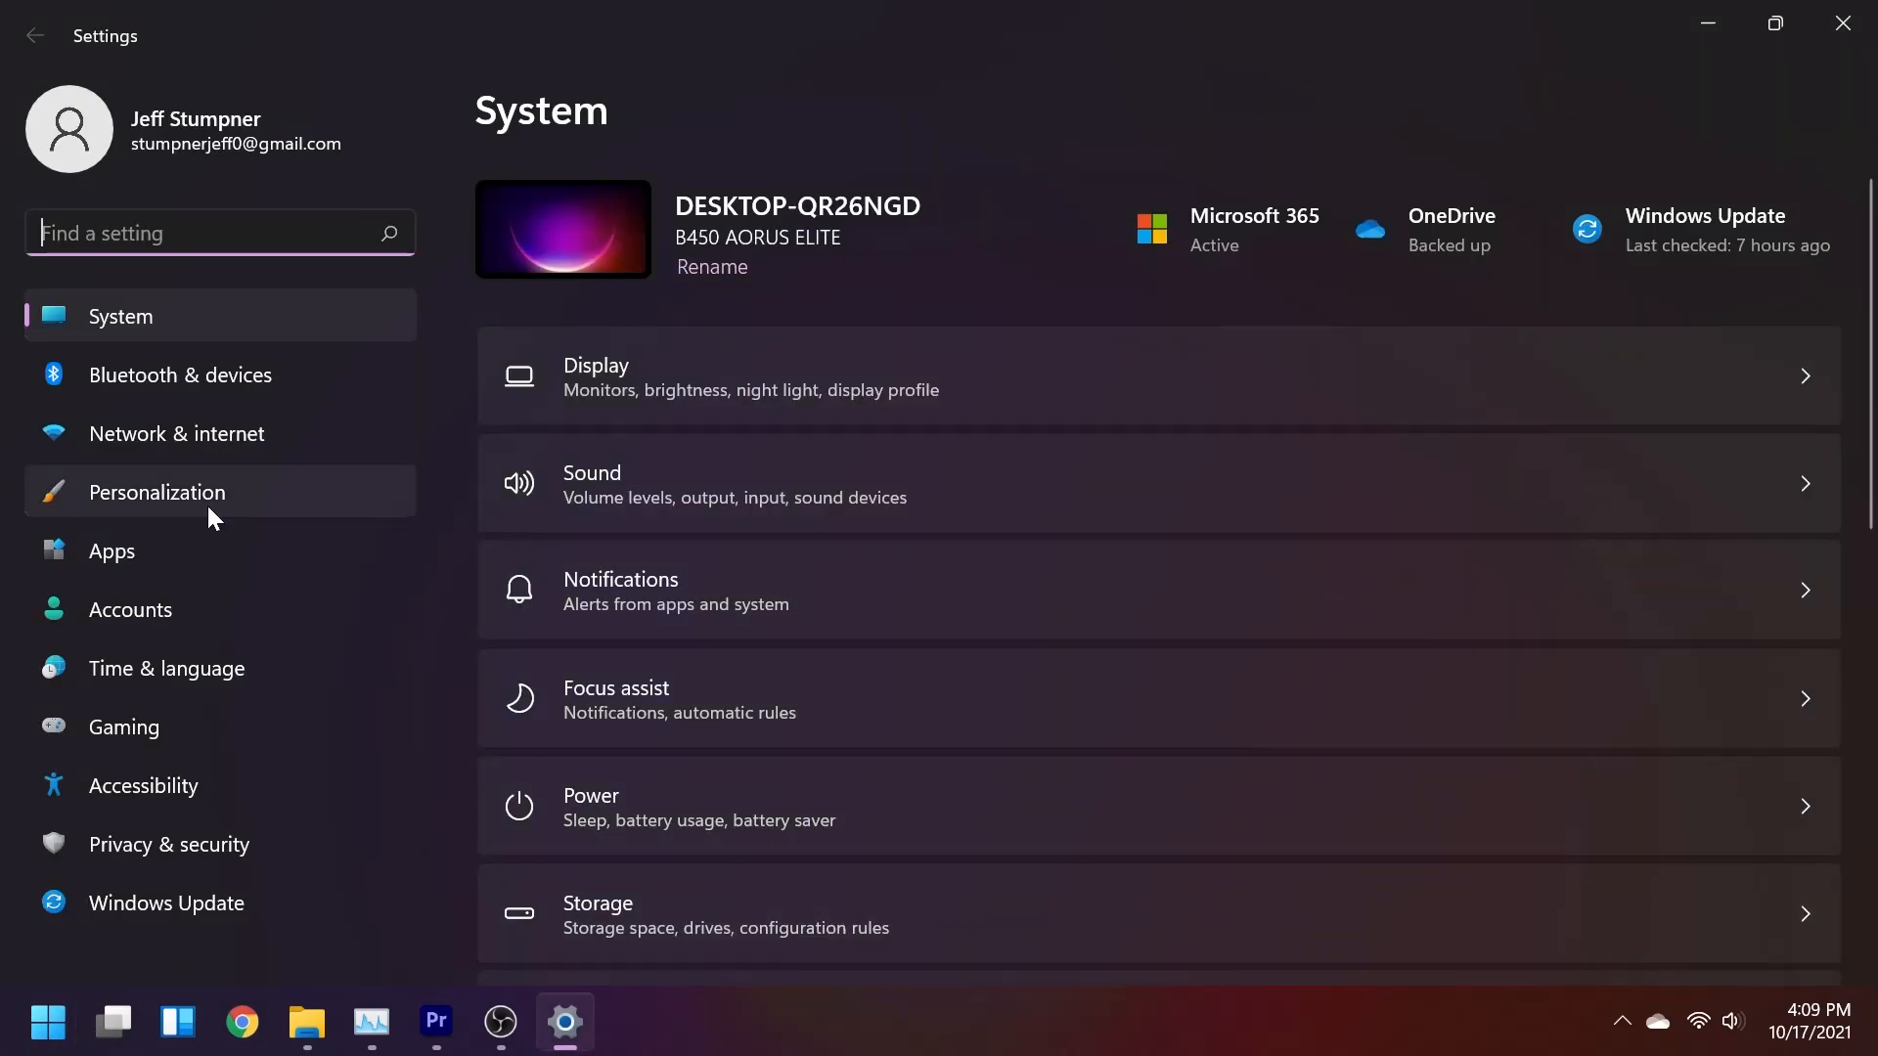
pyautogui.click(179, 553)
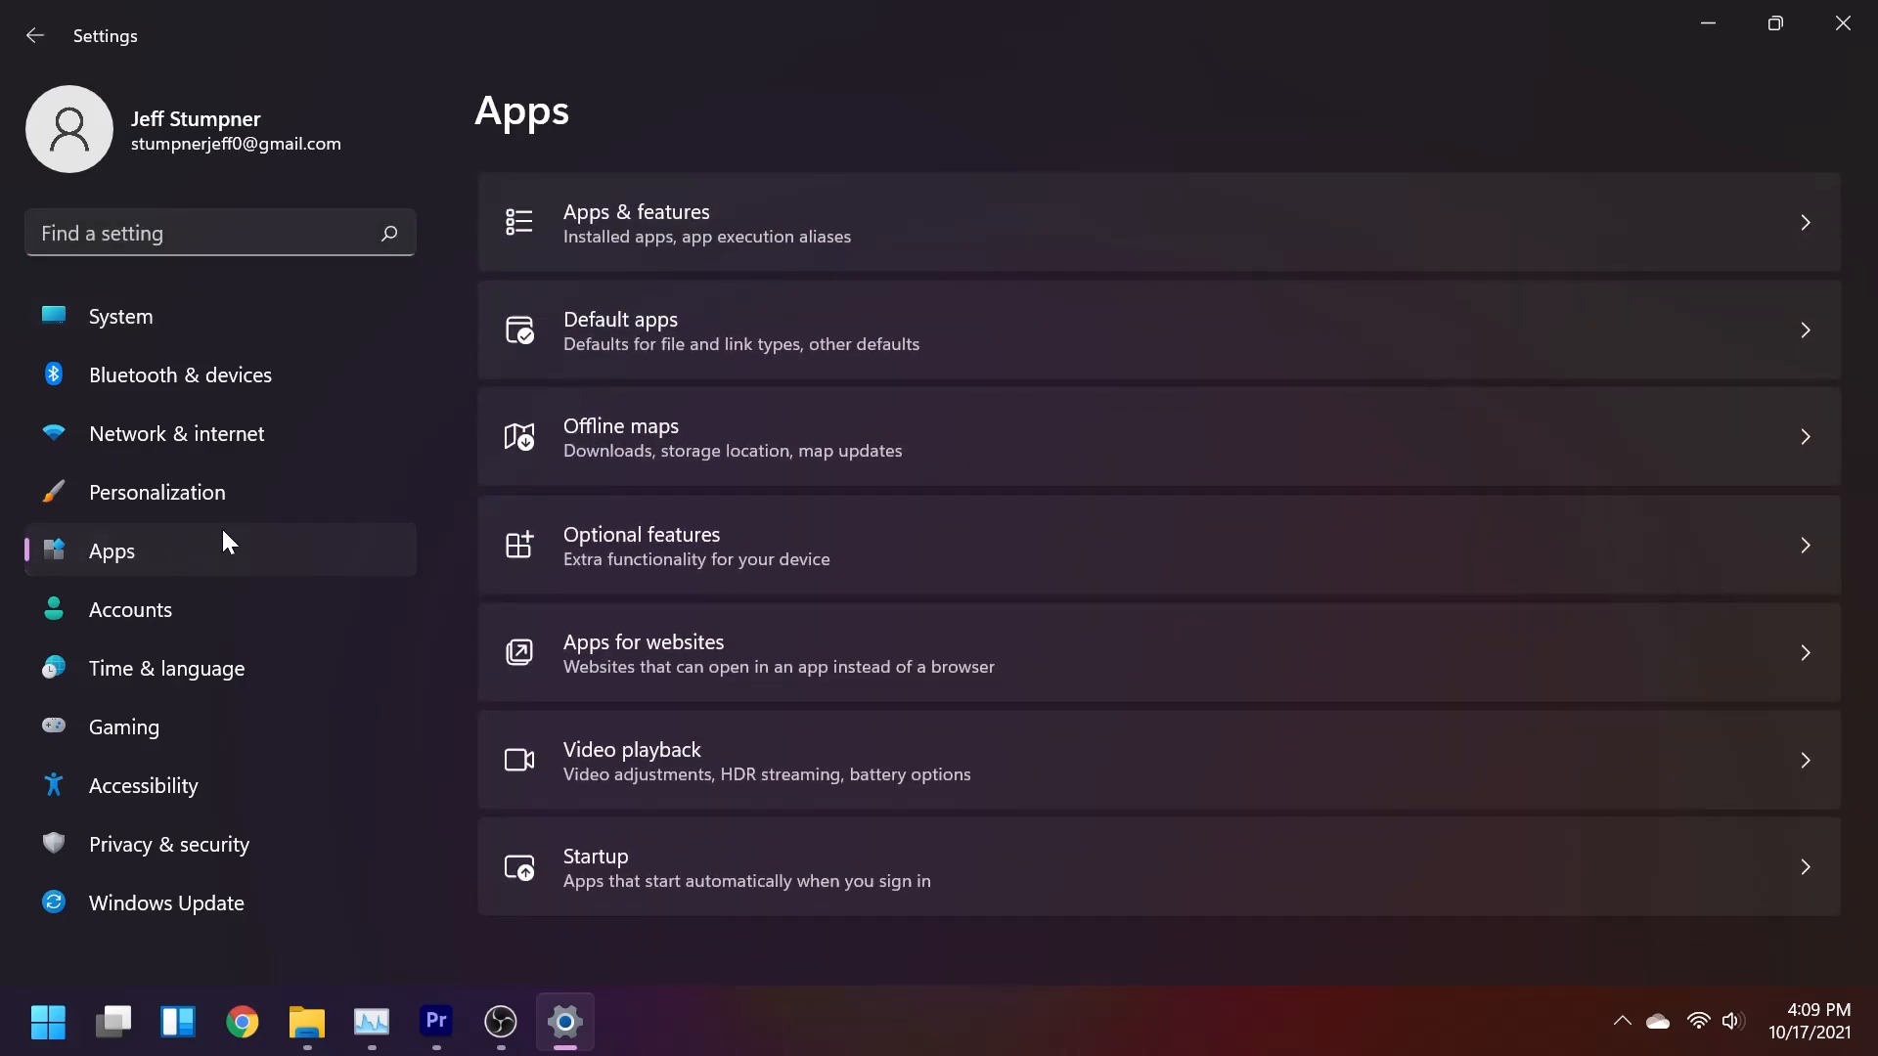
pyautogui.click(650, 851)
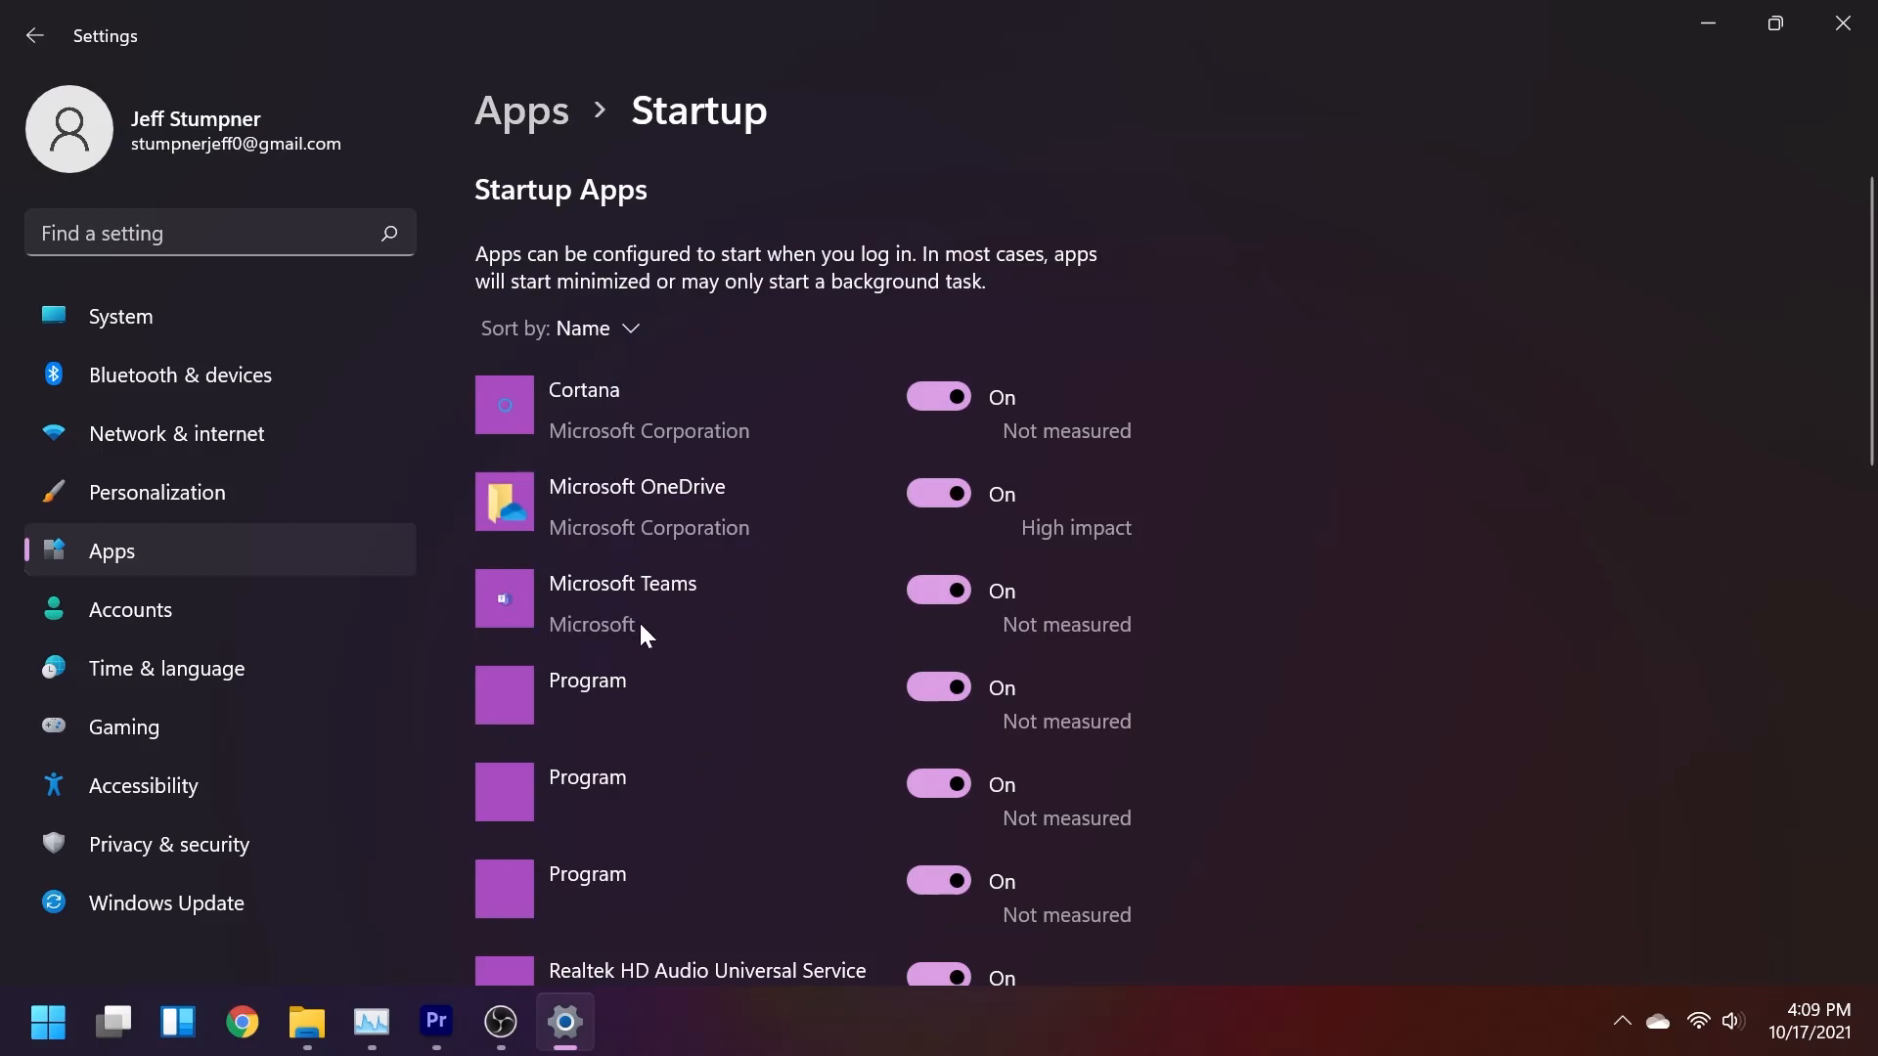
pyautogui.scroll(-5, 641, 631)
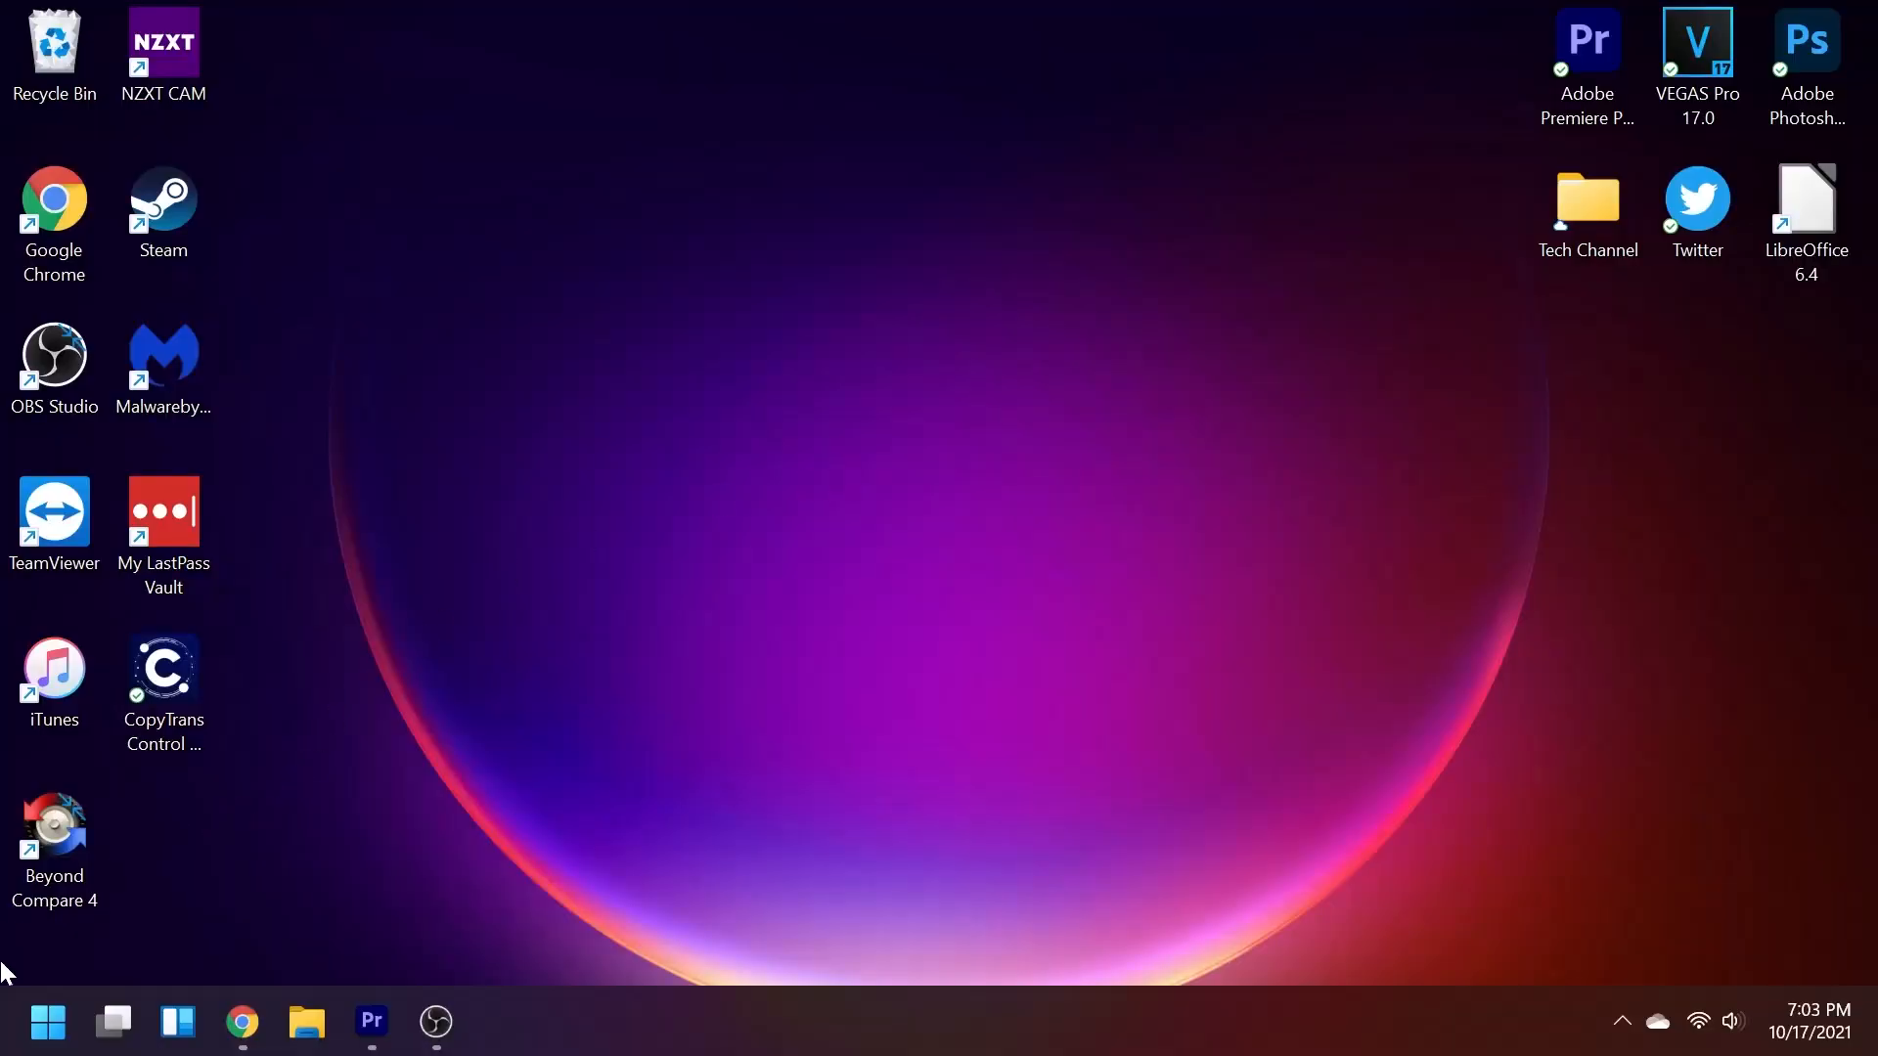
# Open Task Manager and view the memory and CPU performance graphs.
pyautogui.rightClick(34, 1045)
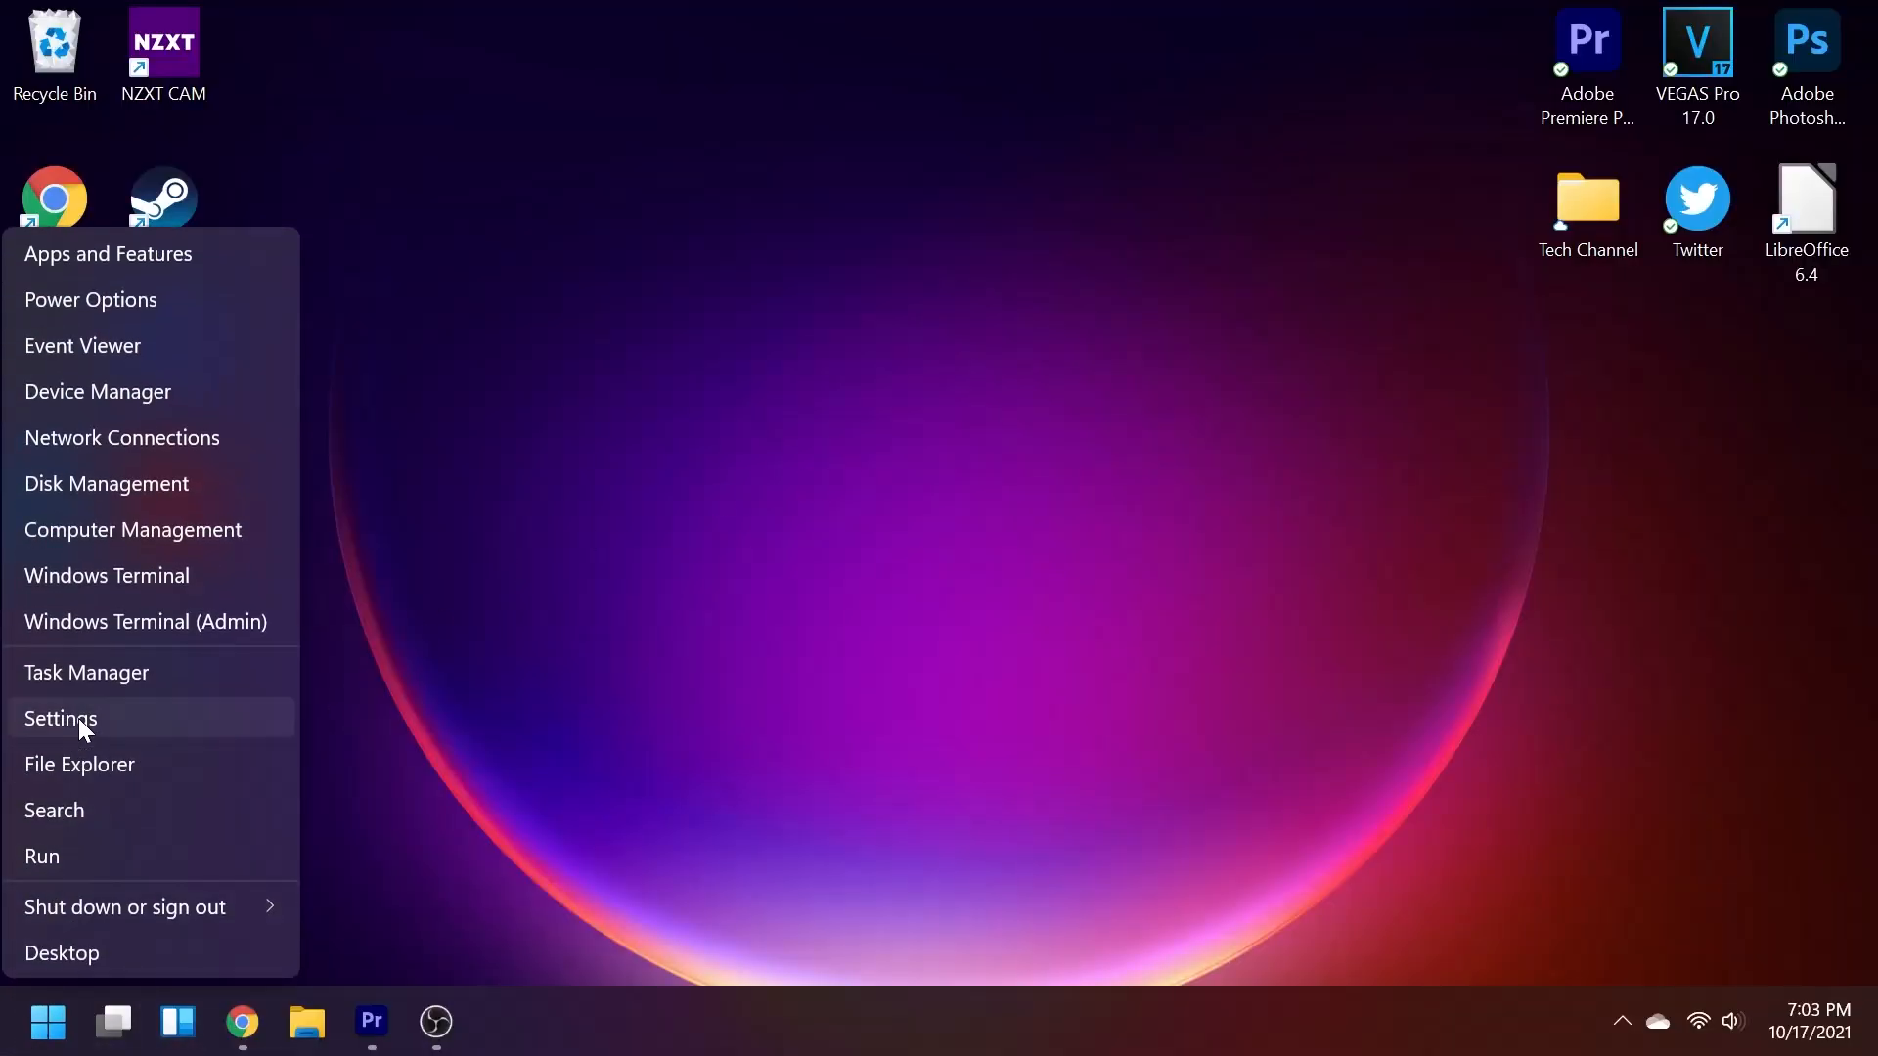
pyautogui.click(106, 677)
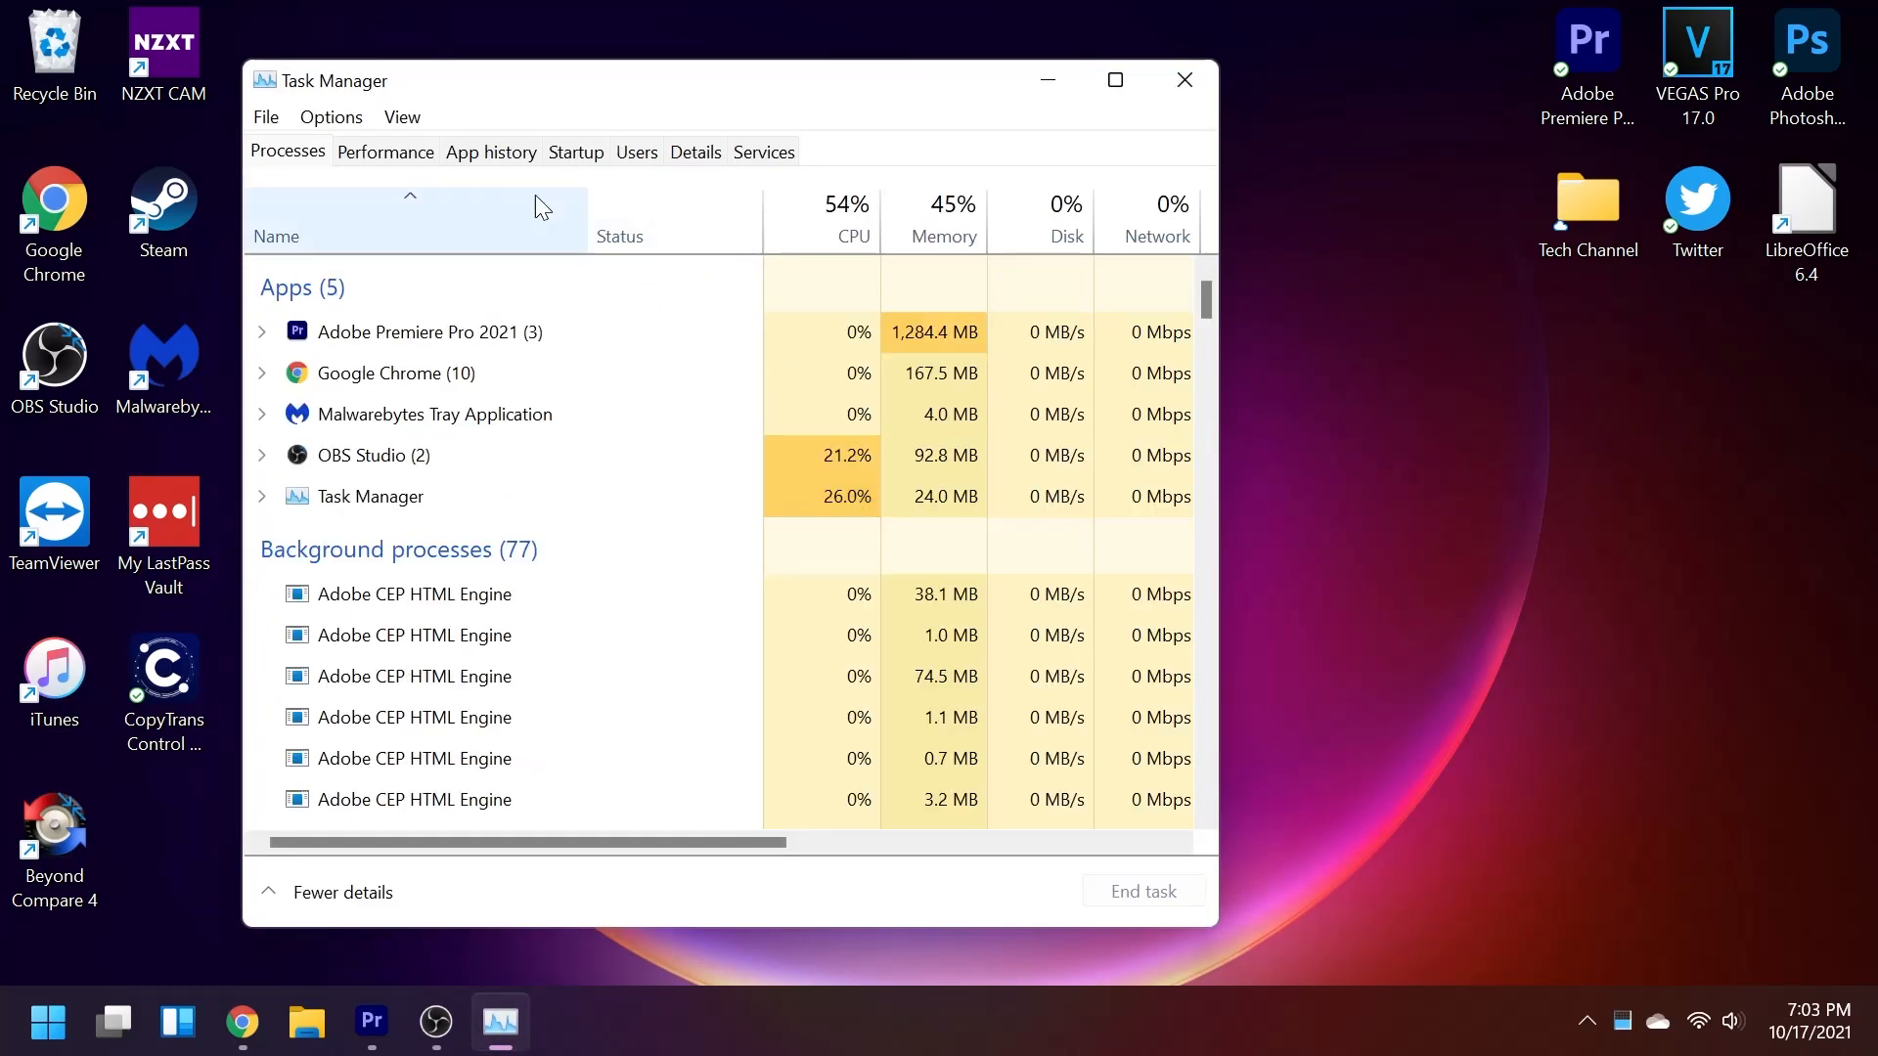
pyautogui.click(384, 154)
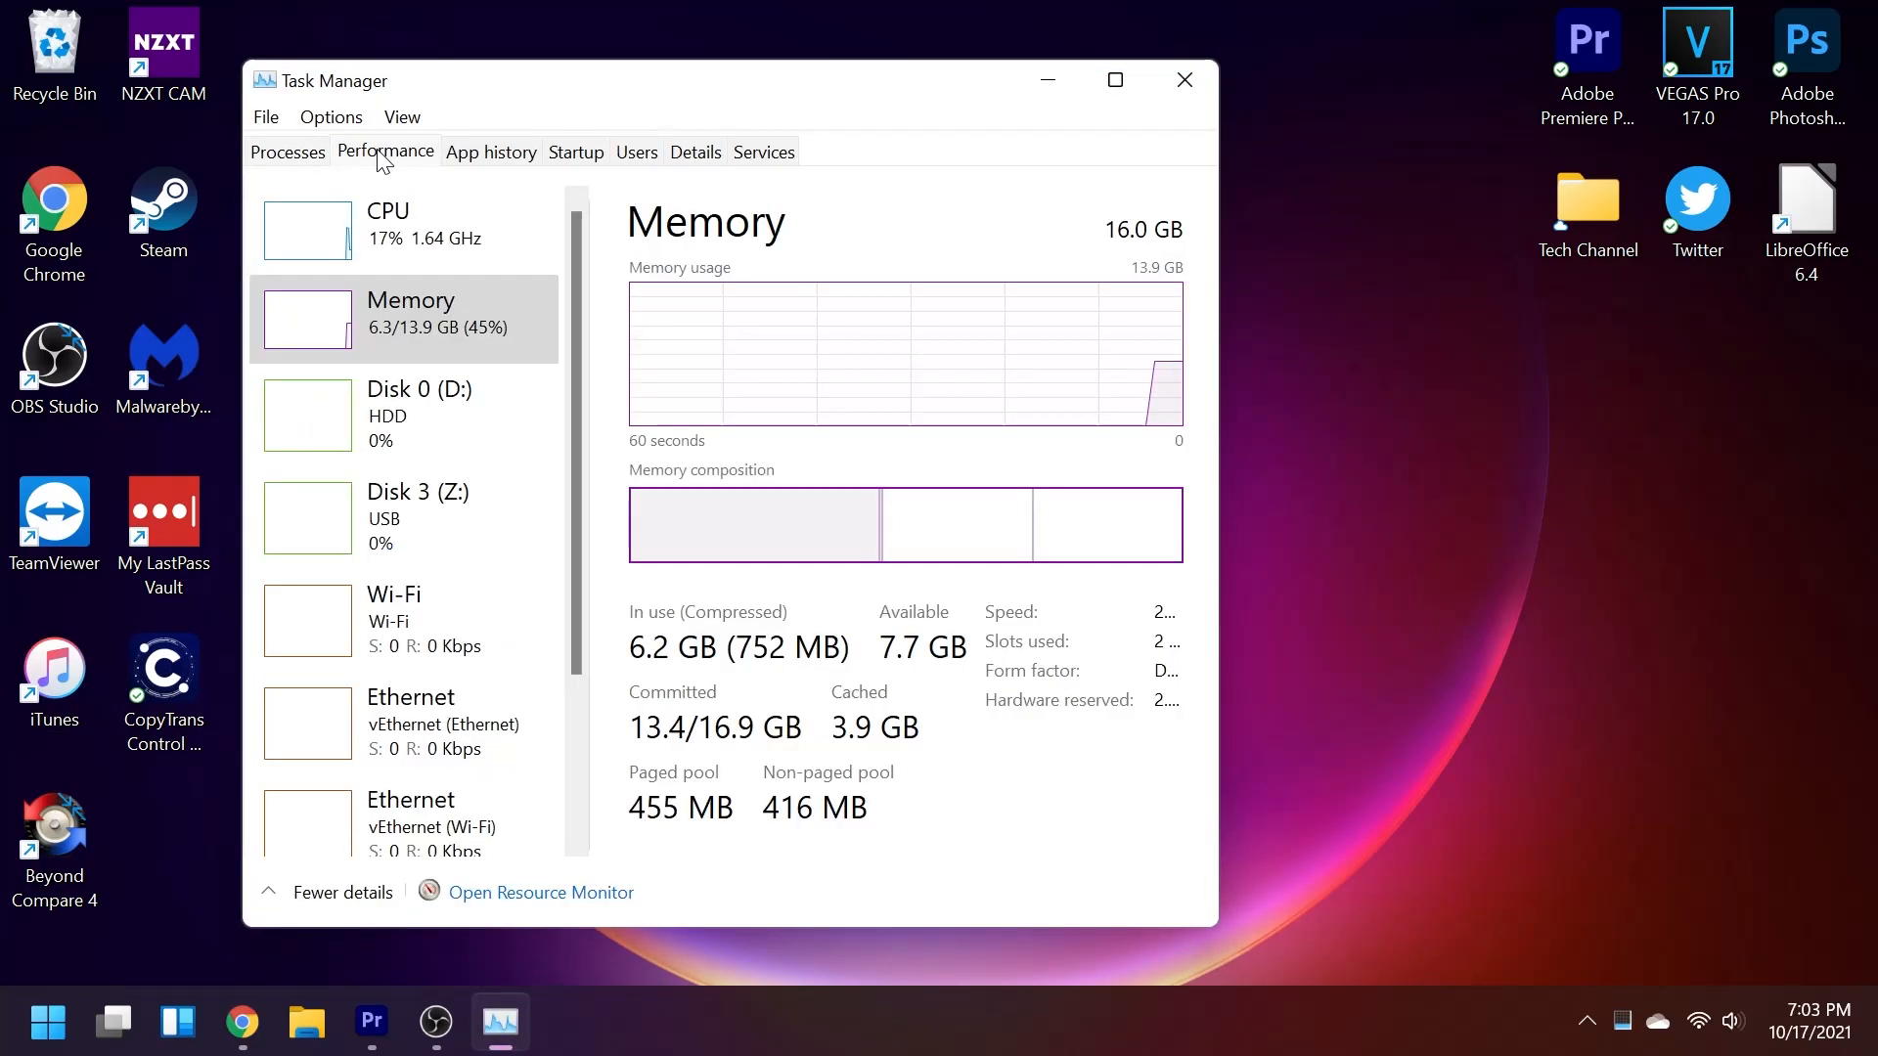
pyautogui.click(438, 244)
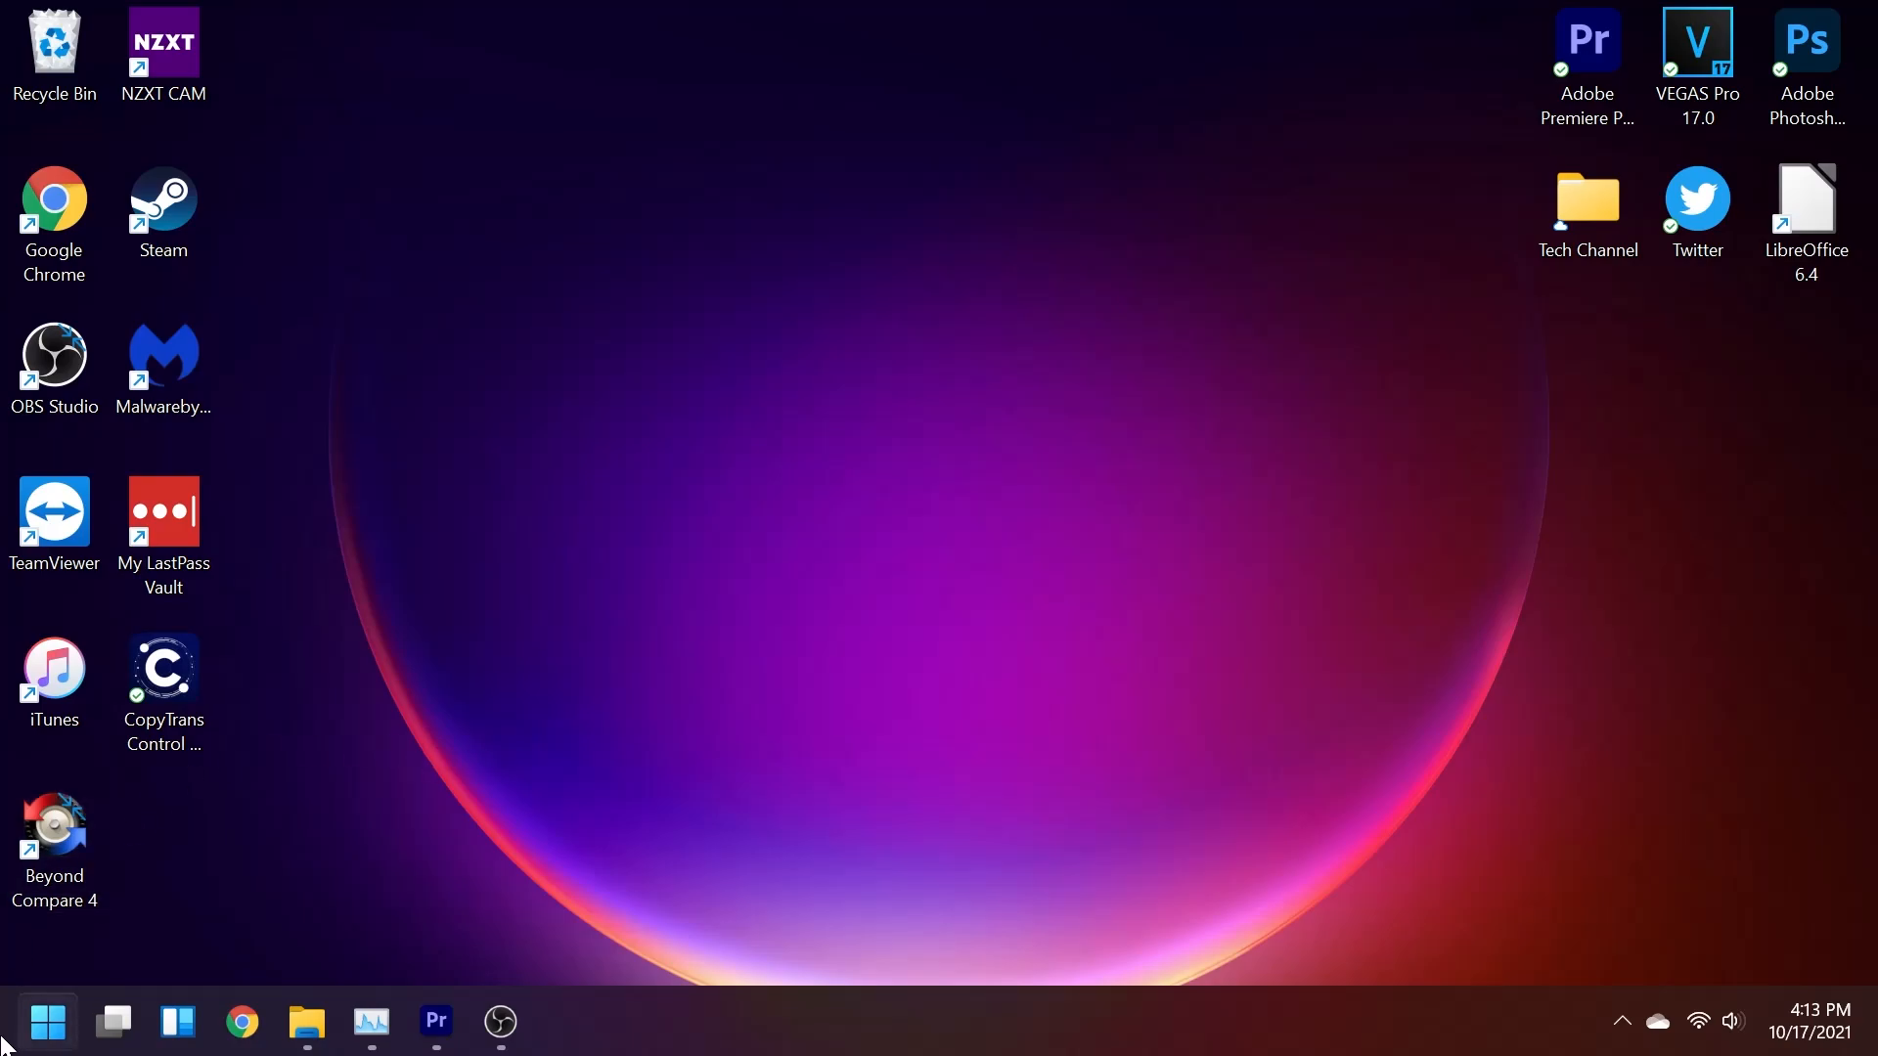
# Search for "turn", open Turn Windows features on or off, and look through the list of optional features.
pyautogui.click(47, 1022)
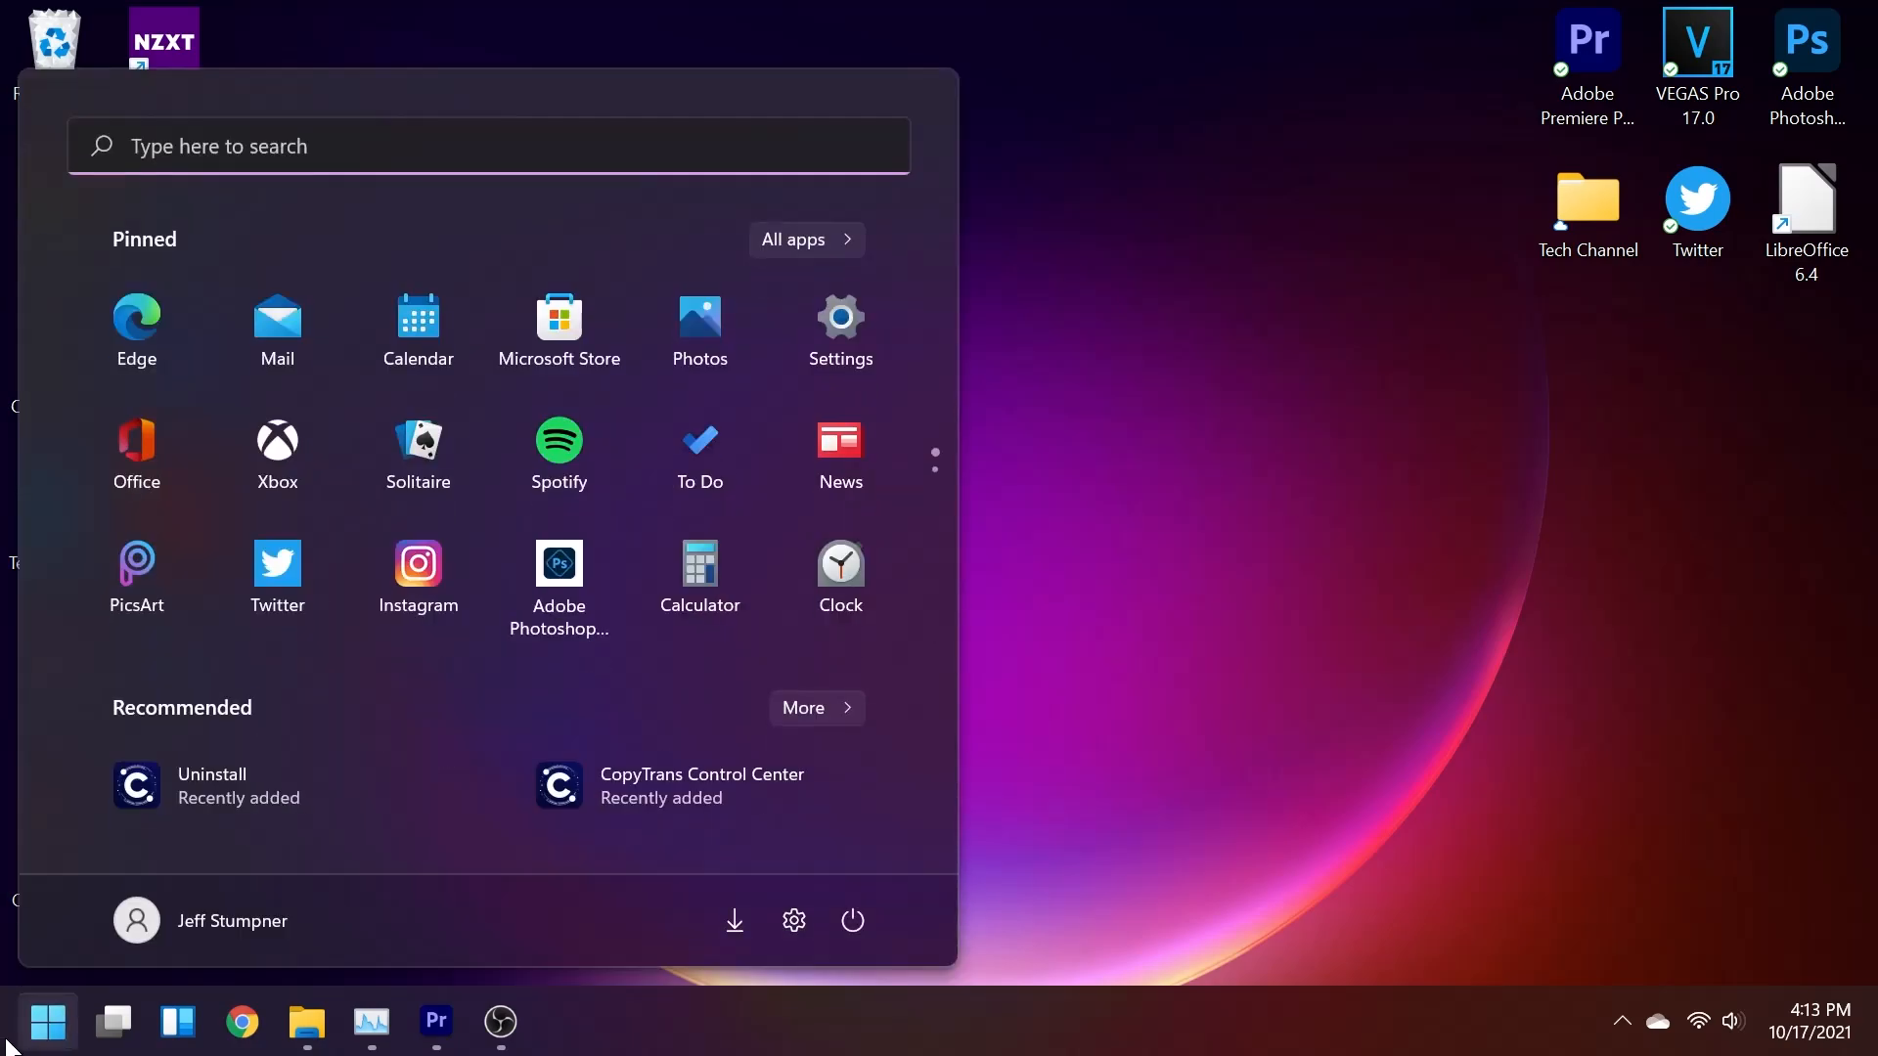
pyautogui.write('turn')
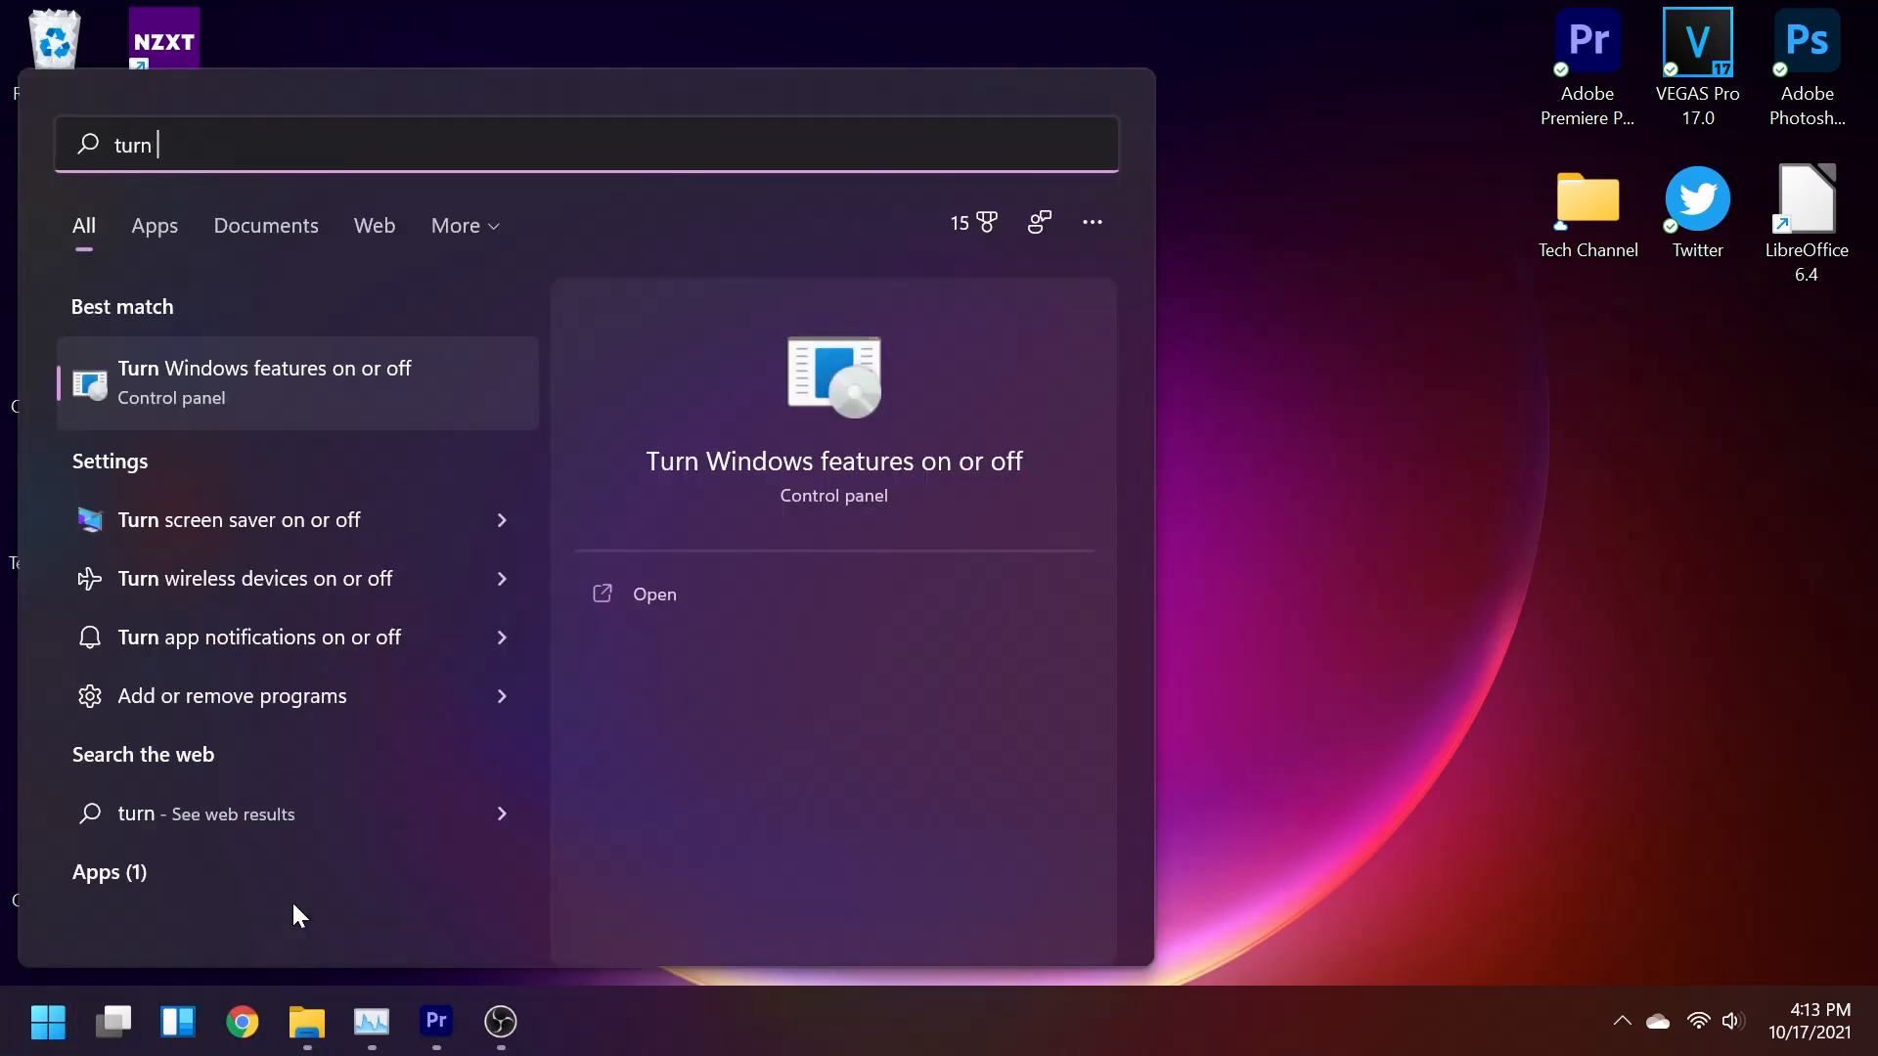
pyautogui.click(337, 407)
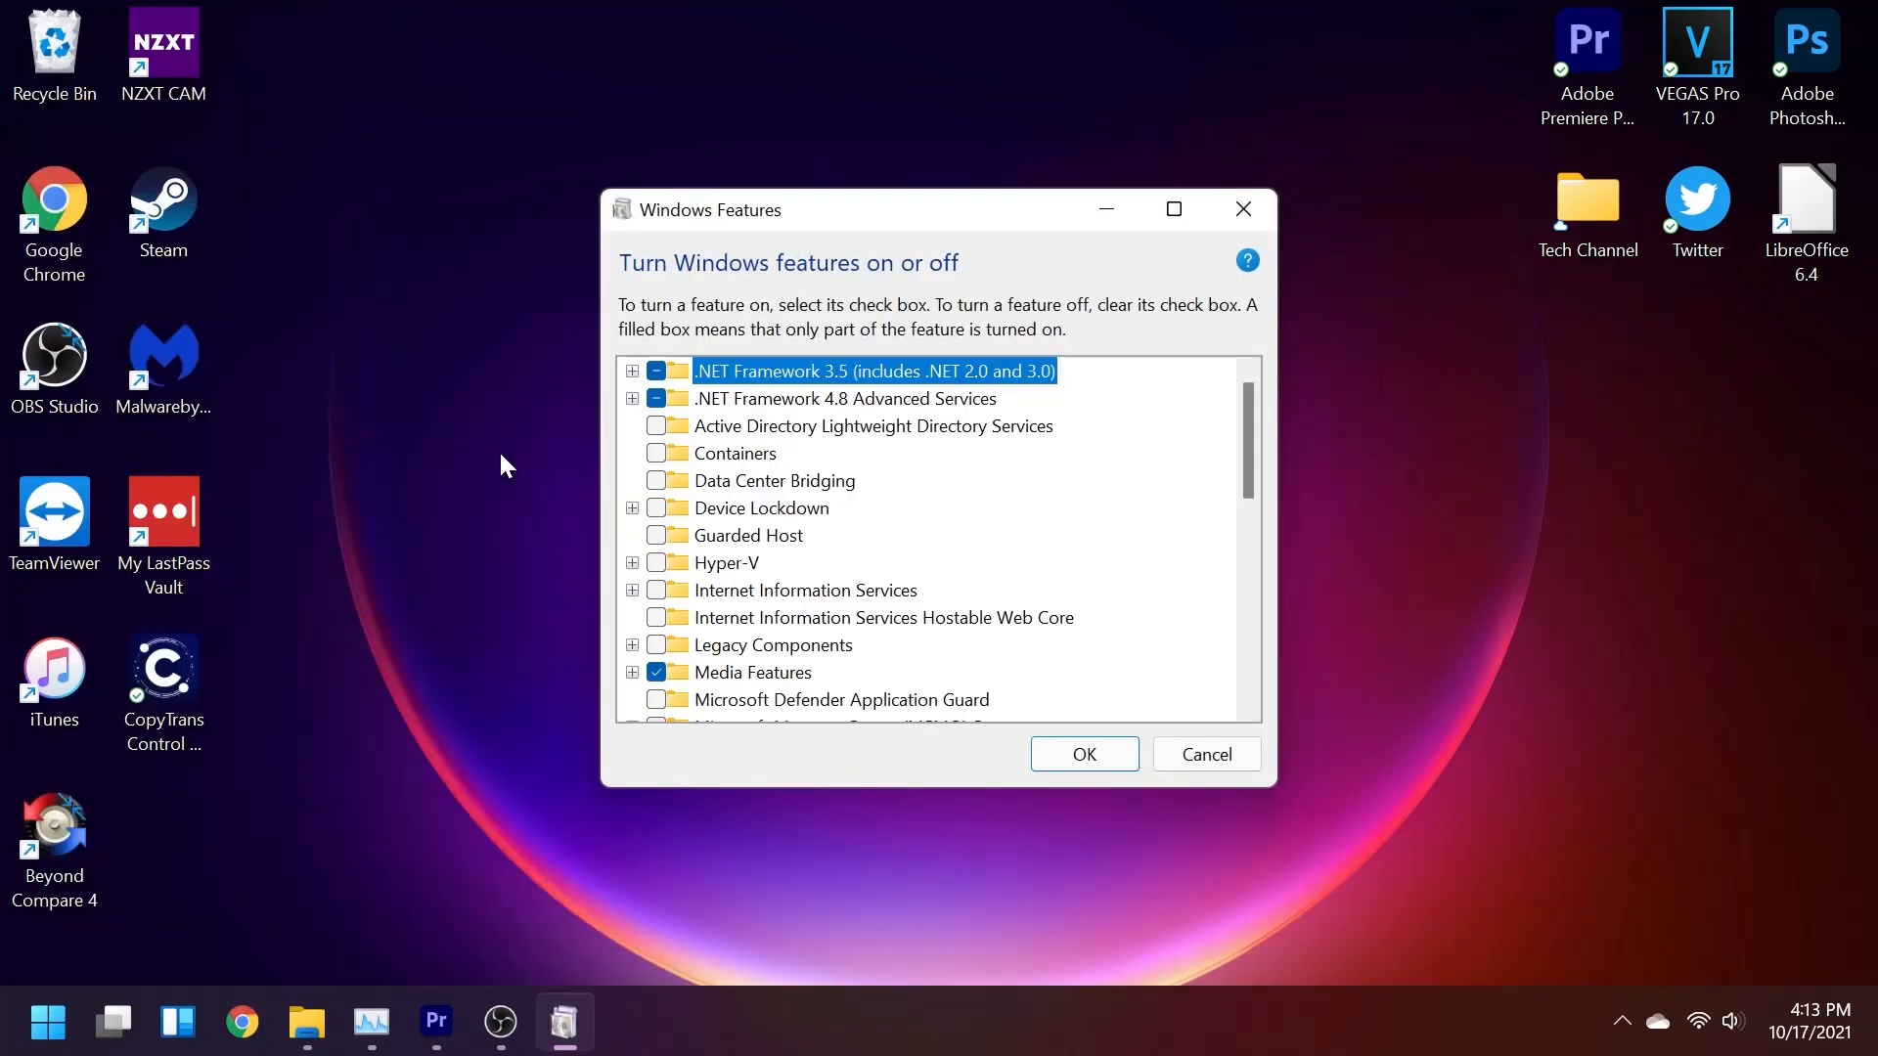
pyautogui.moveTo(1260, 455); pyautogui.dragTo(1249, 549)
pyautogui.moveTo(1241, 564); pyautogui.dragTo(1229, 653)
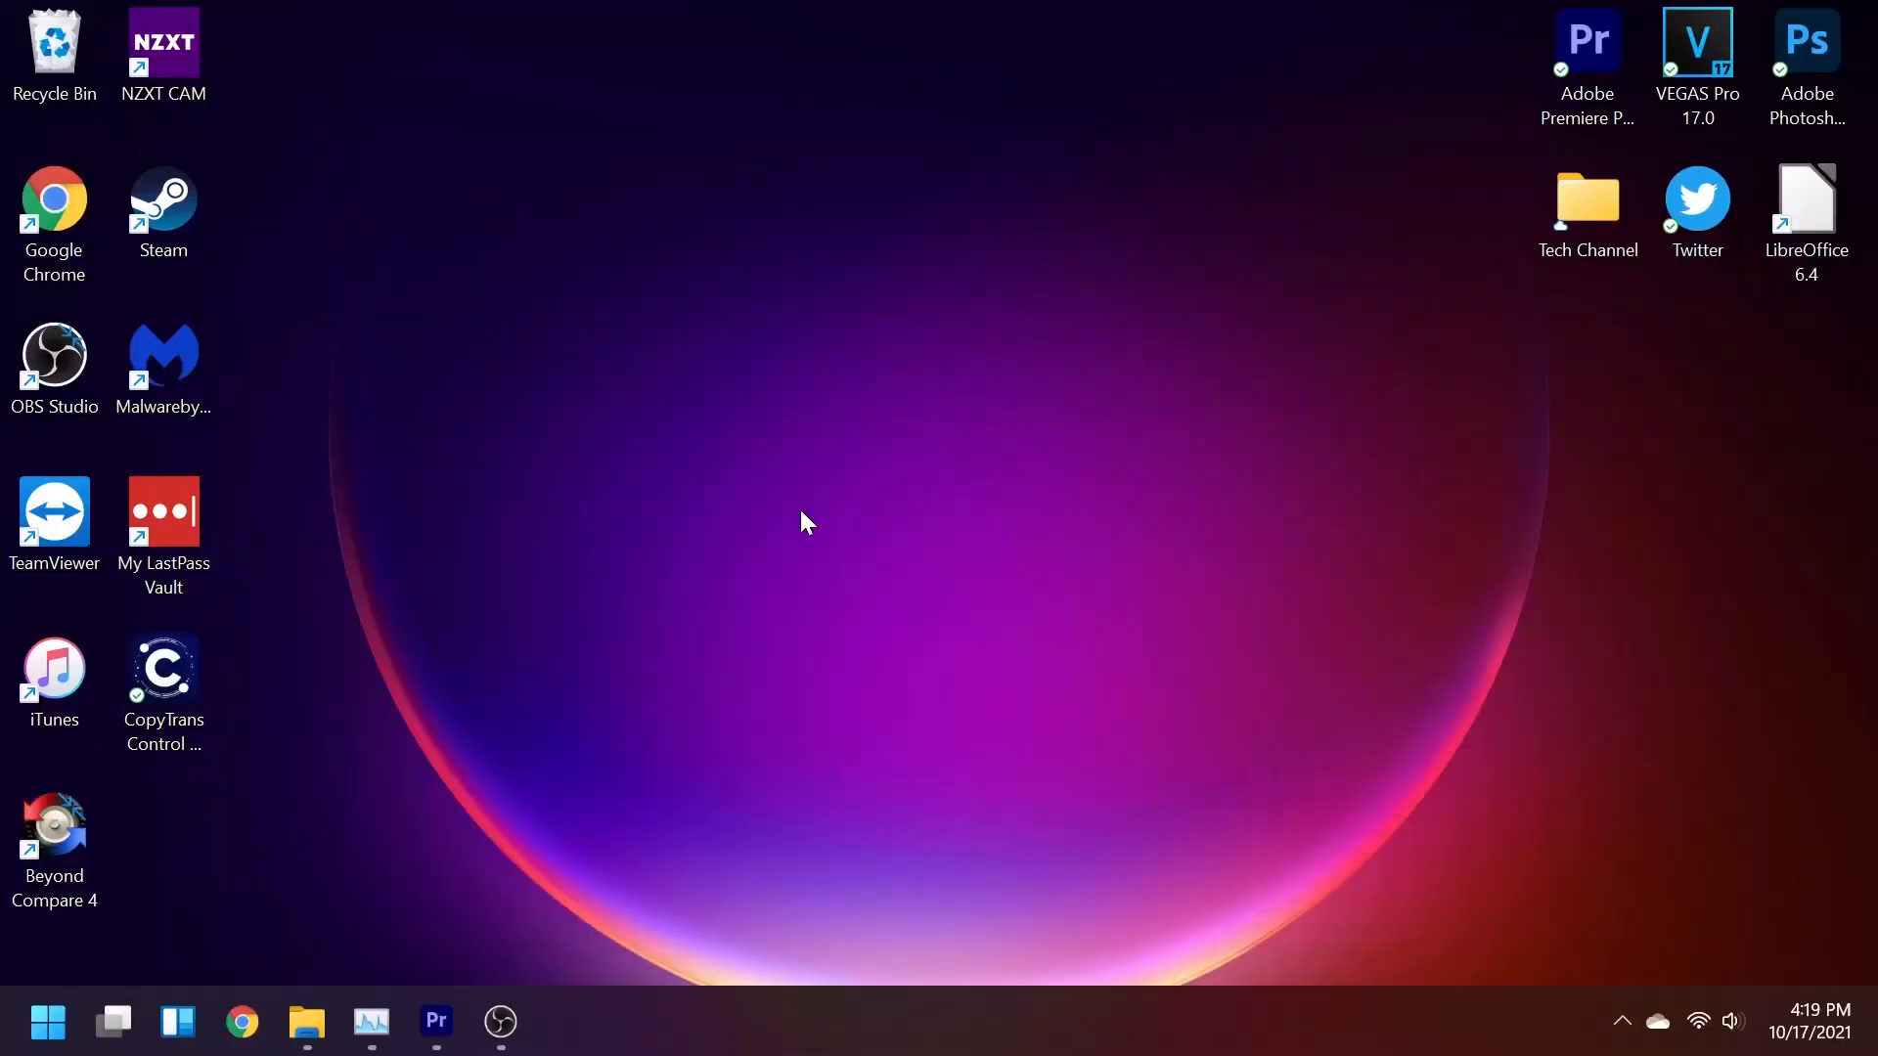
# Find and launch Quick Assist, move its window toward the middle of the desktop, and choose to assist another person.
pyautogui.press('super')
pyautogui.write('quick')
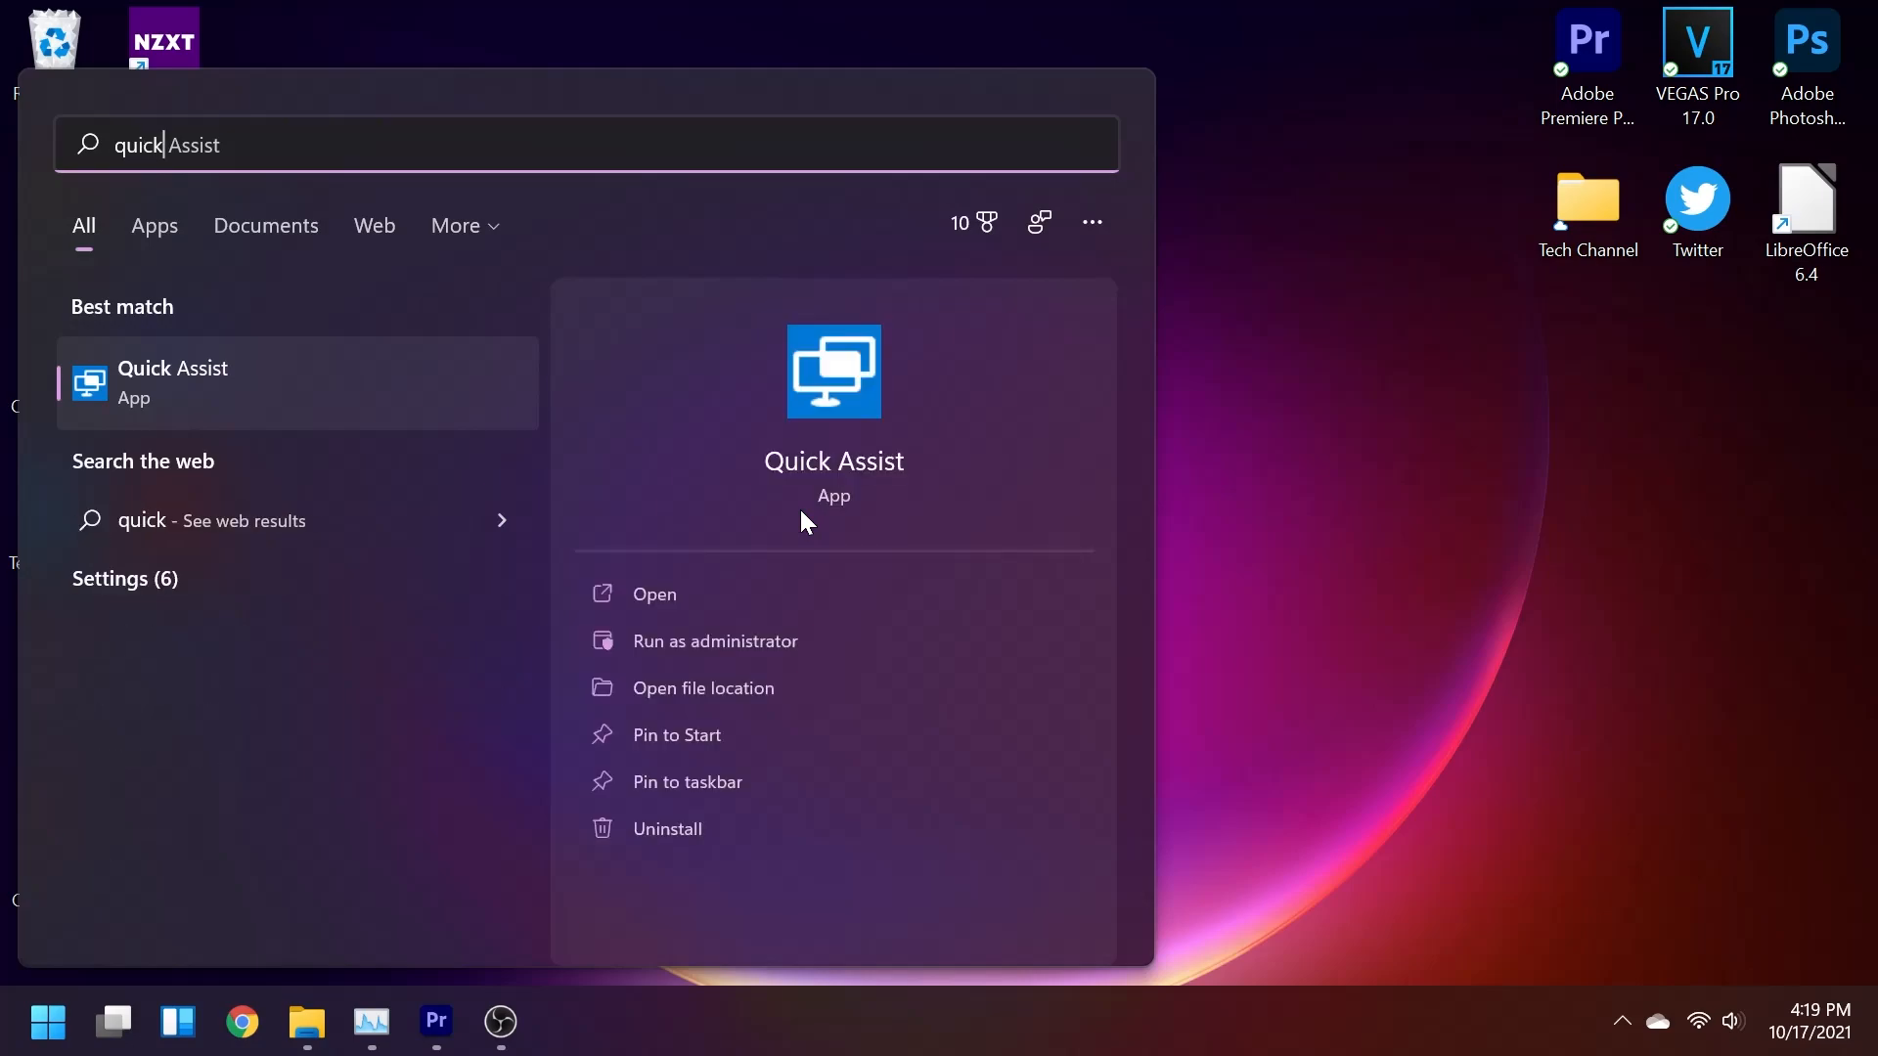
pyautogui.press('Return')
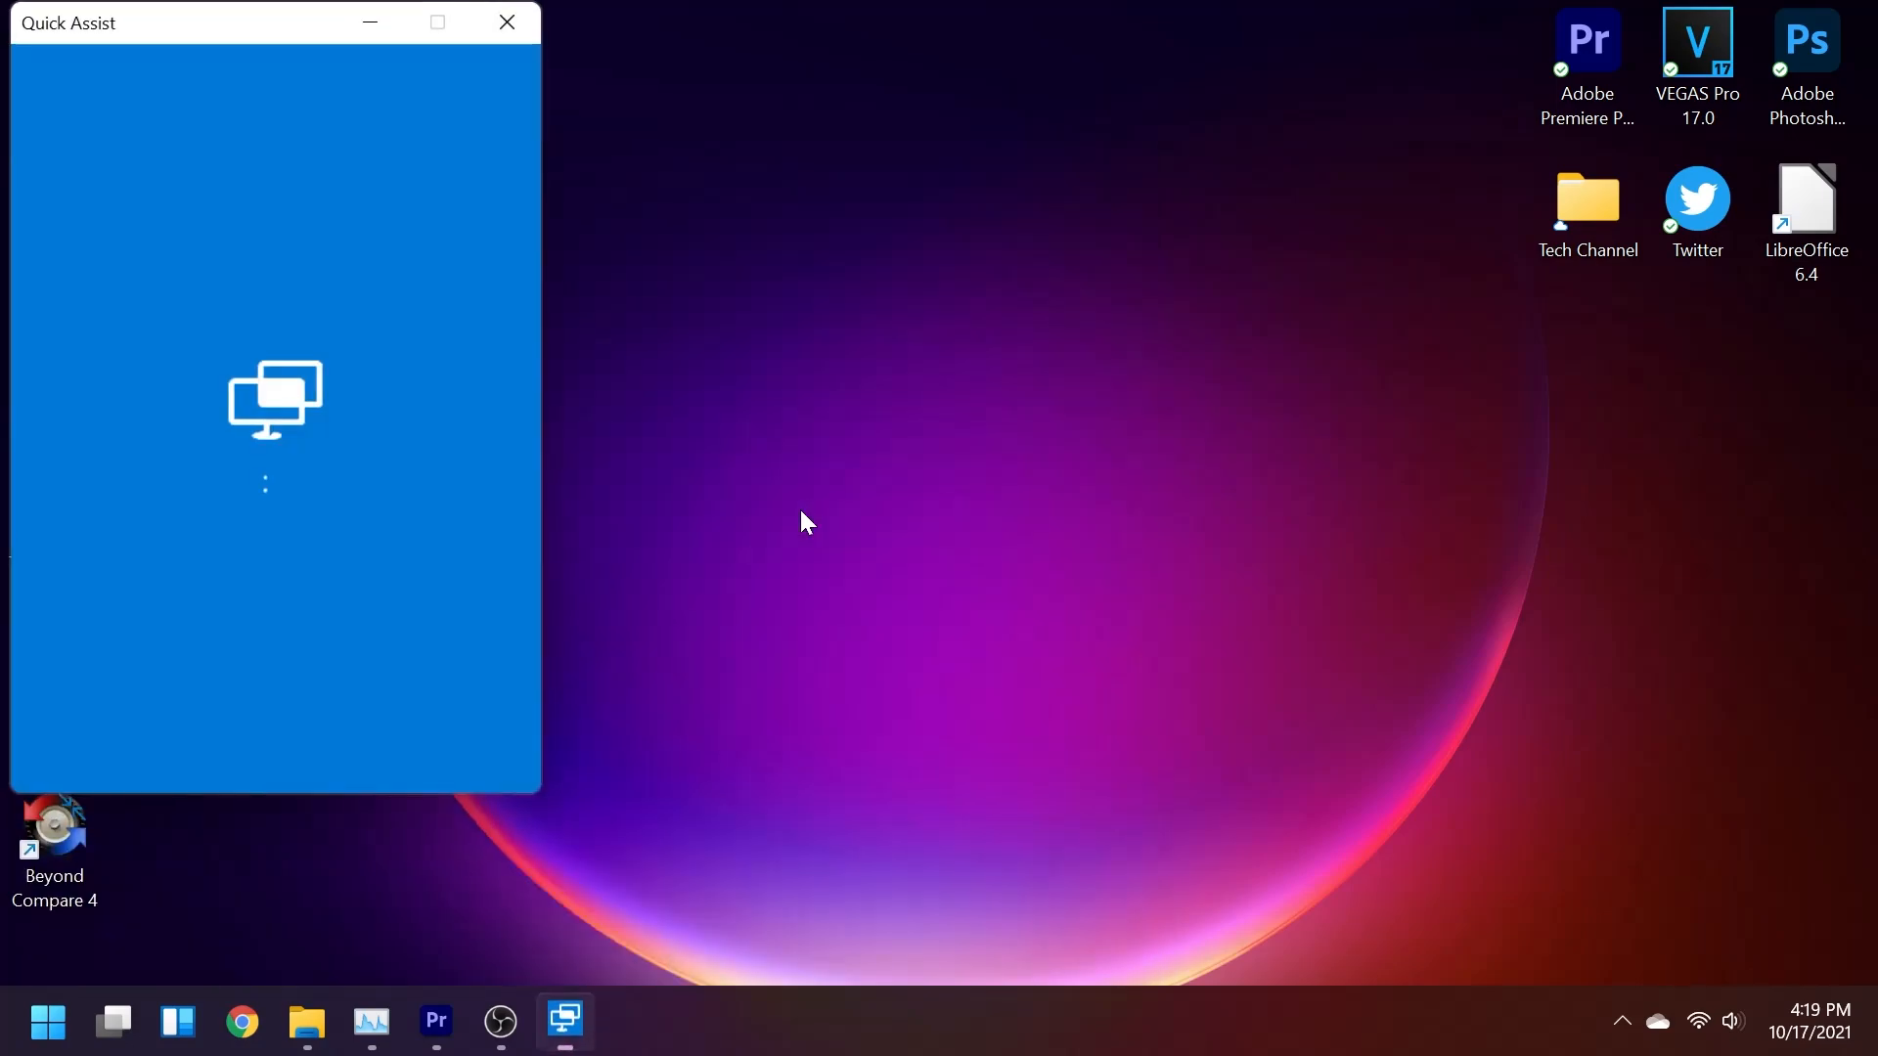
pyautogui.moveTo(252, 18); pyautogui.dragTo(919, 44)
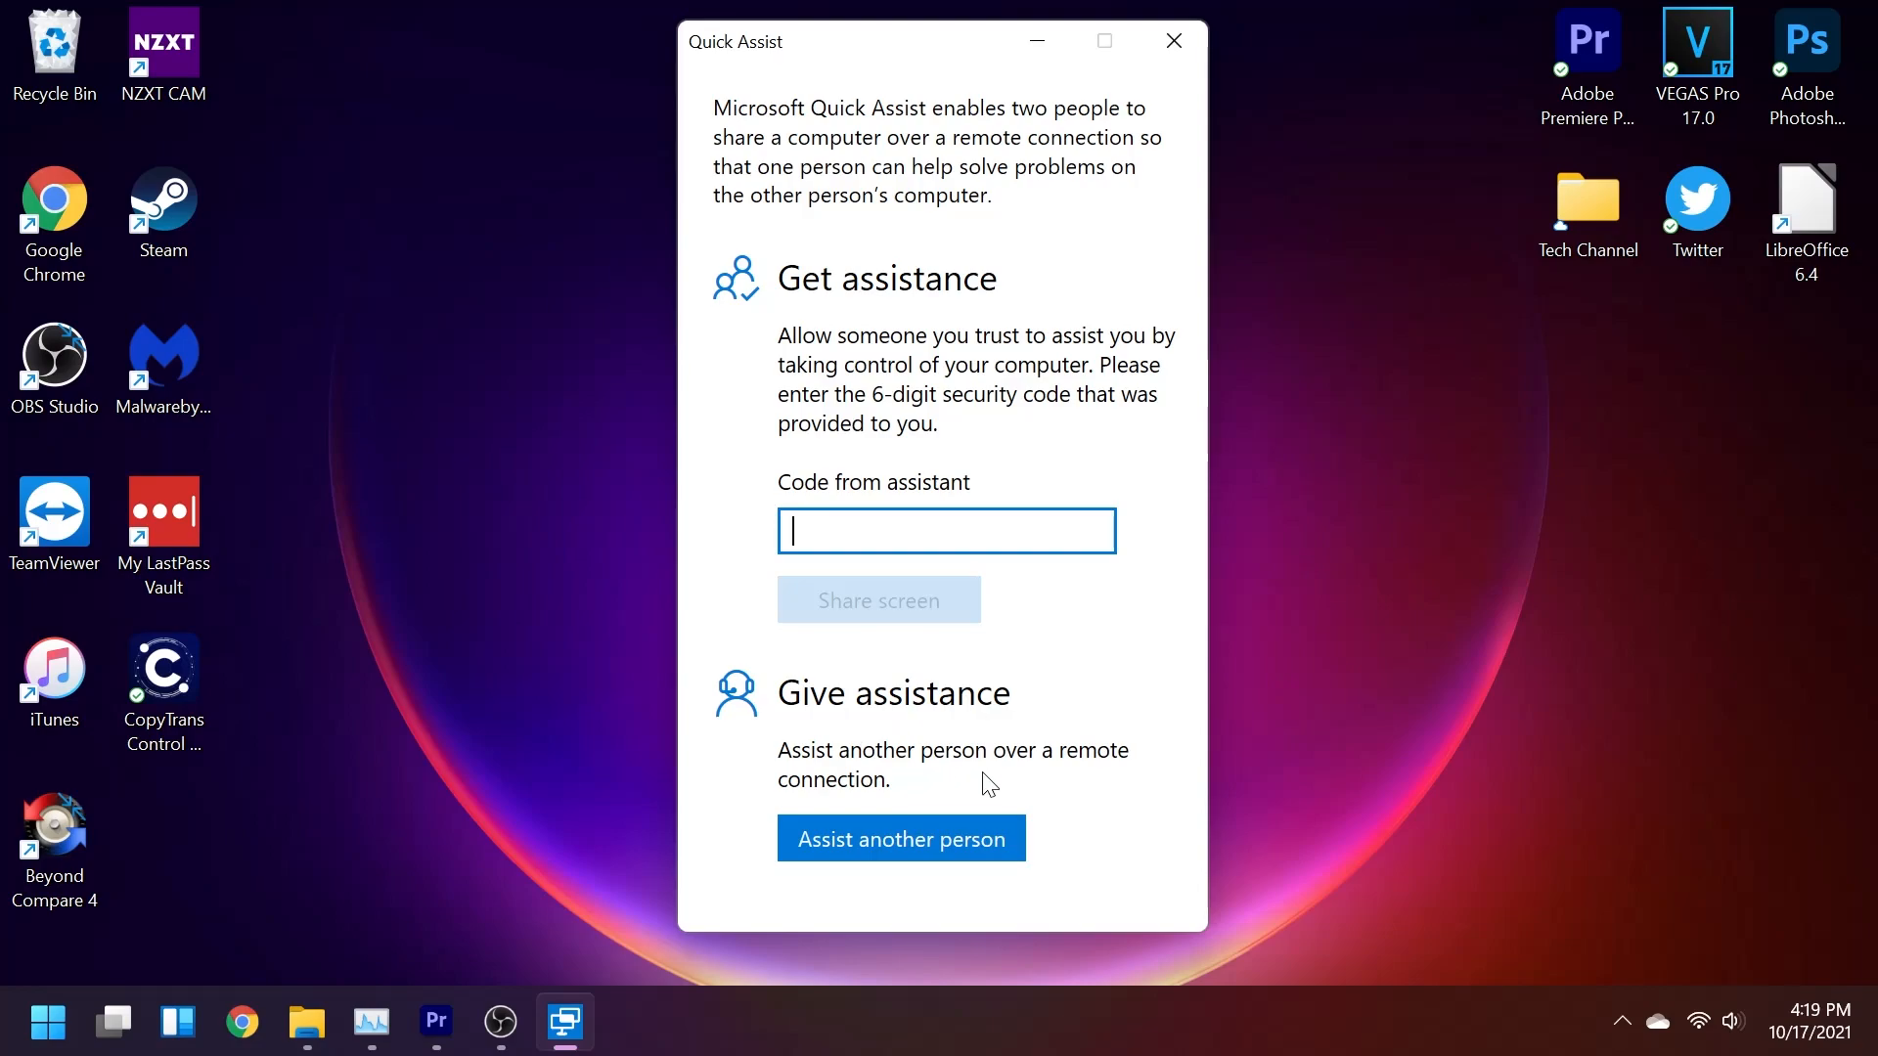
pyautogui.click(857, 844)
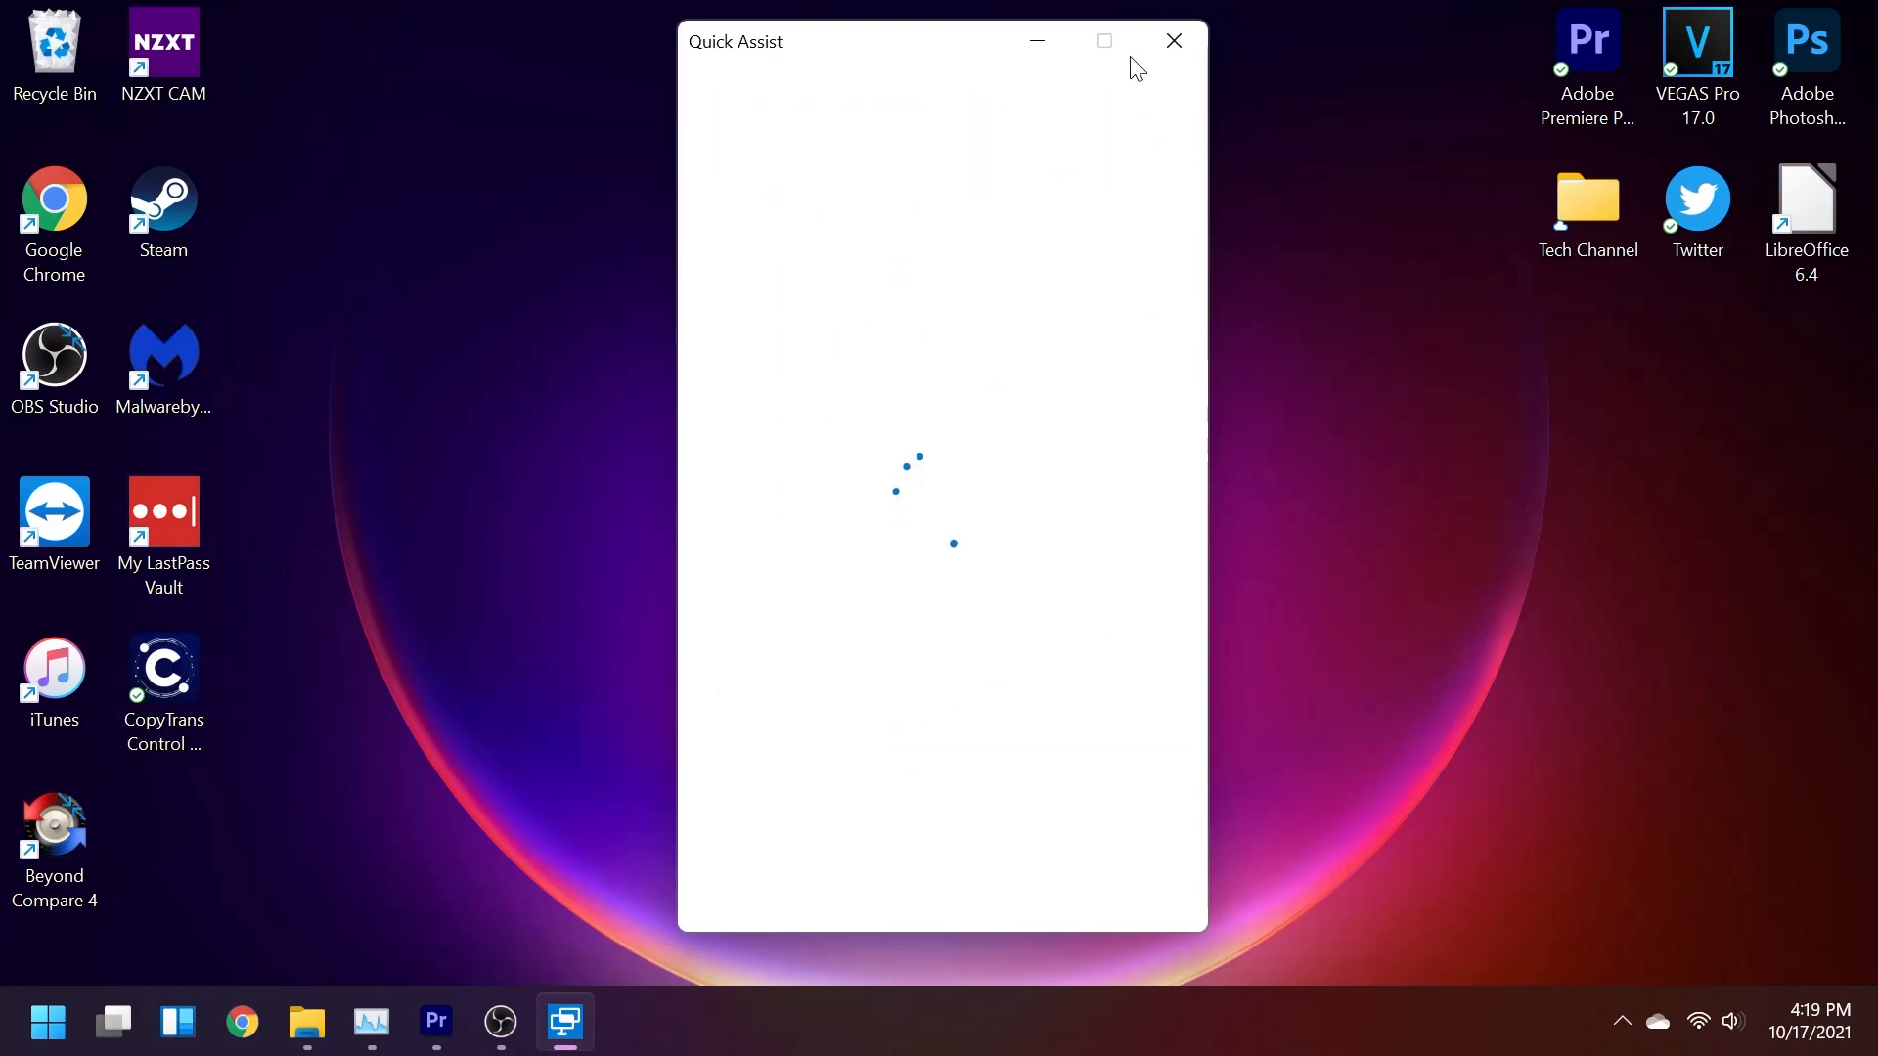